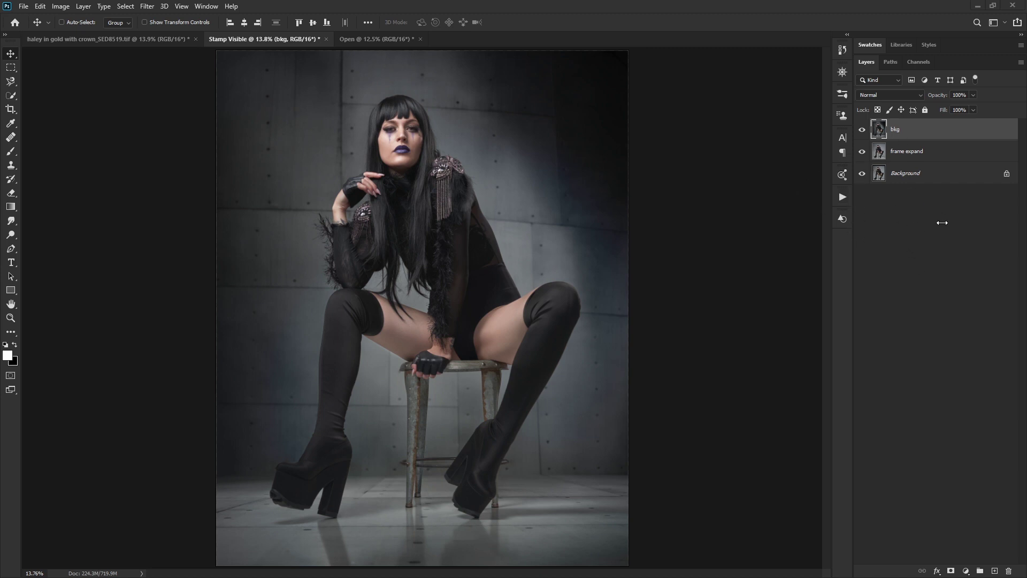
Step: Show only the Background layer, then bring back the frame and concrete-wall layers
left_click(862, 174, "alt")
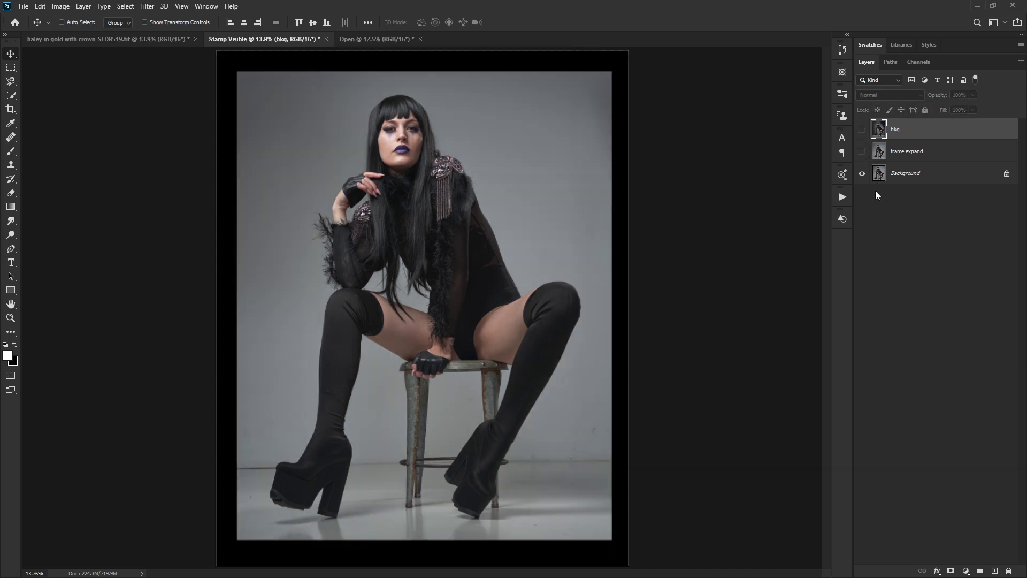
left_click(862, 152)
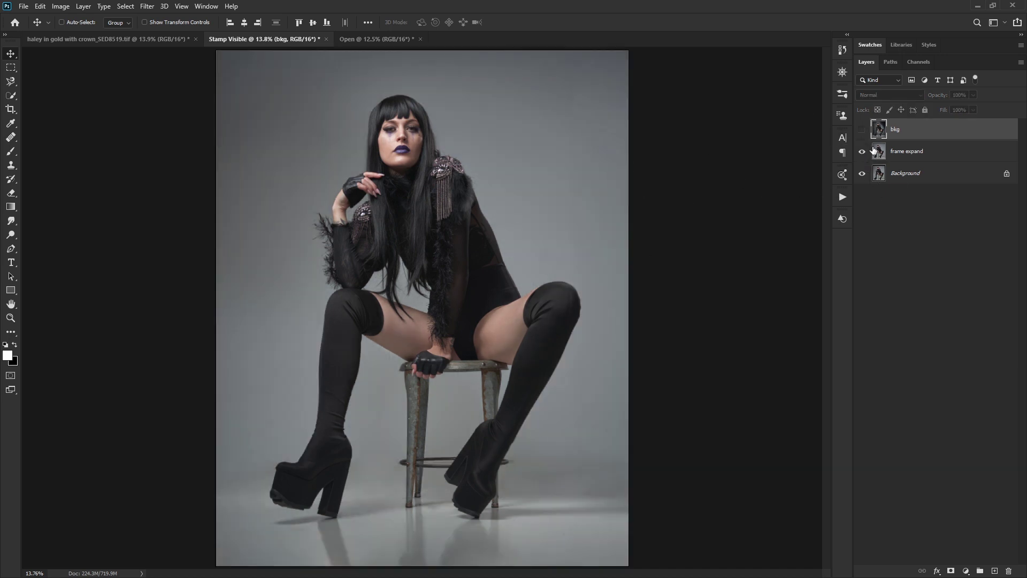
left_click(862, 129)
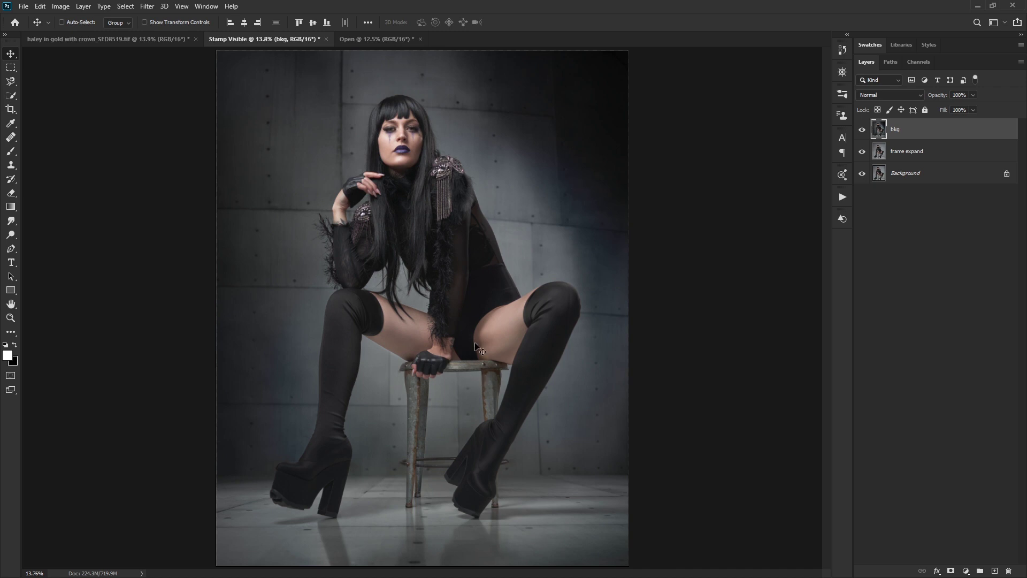
Step: Add a Curves adjustment layer loaded with the solar.acv preset
left_click(966, 570)
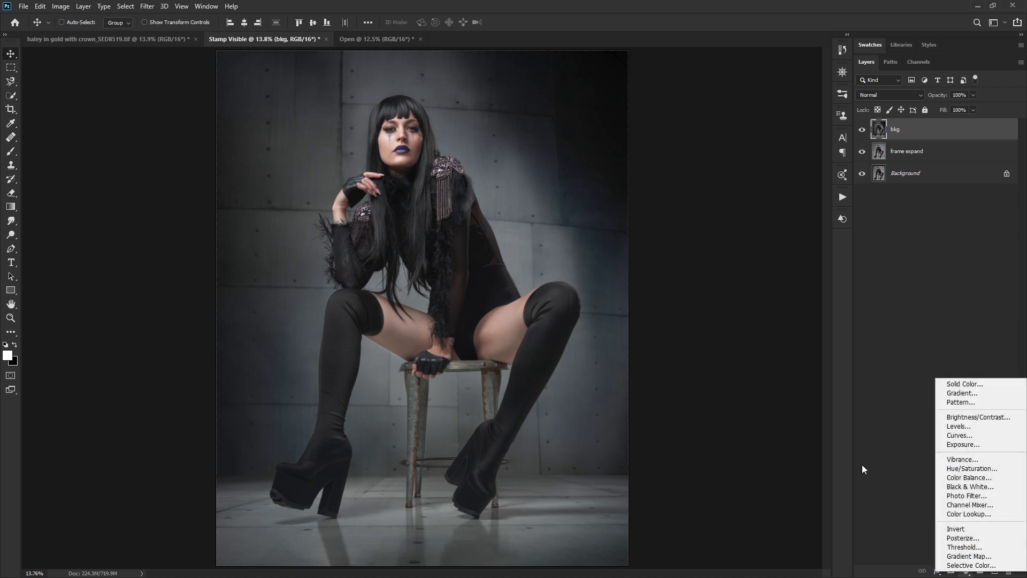
left_click(962, 436)
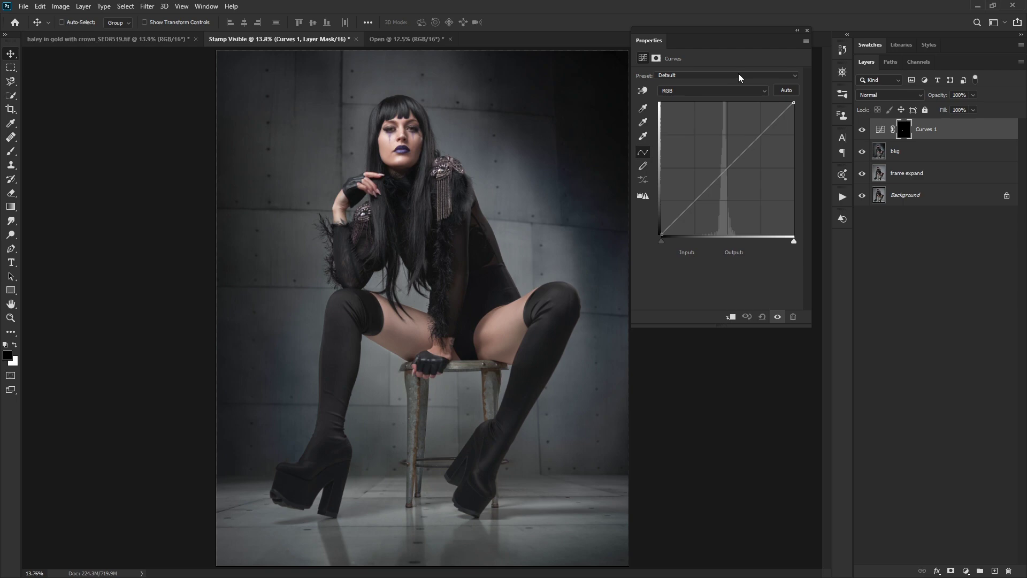
left_click(805, 43)
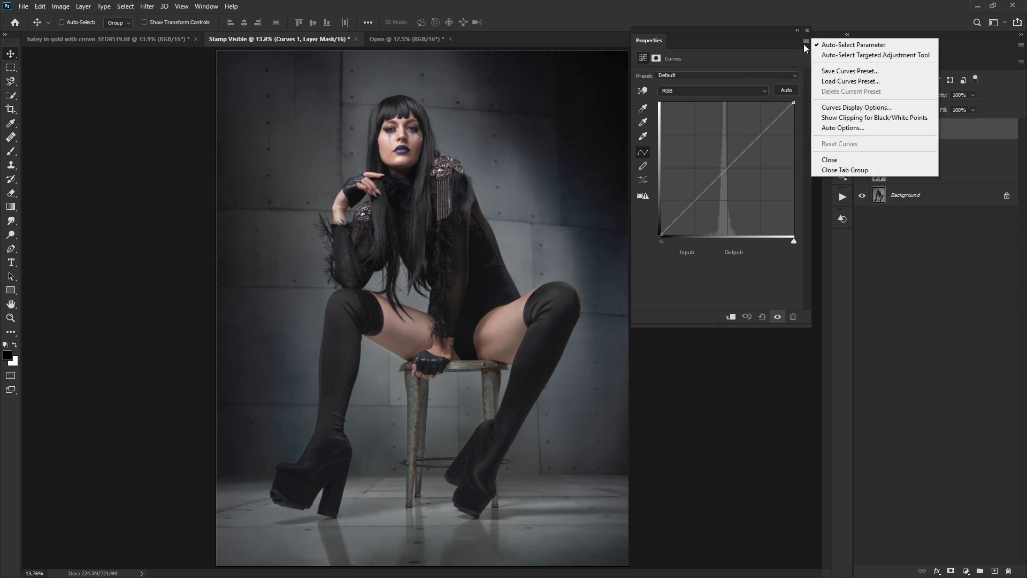
left_click(822, 82)
left_click(435, 75)
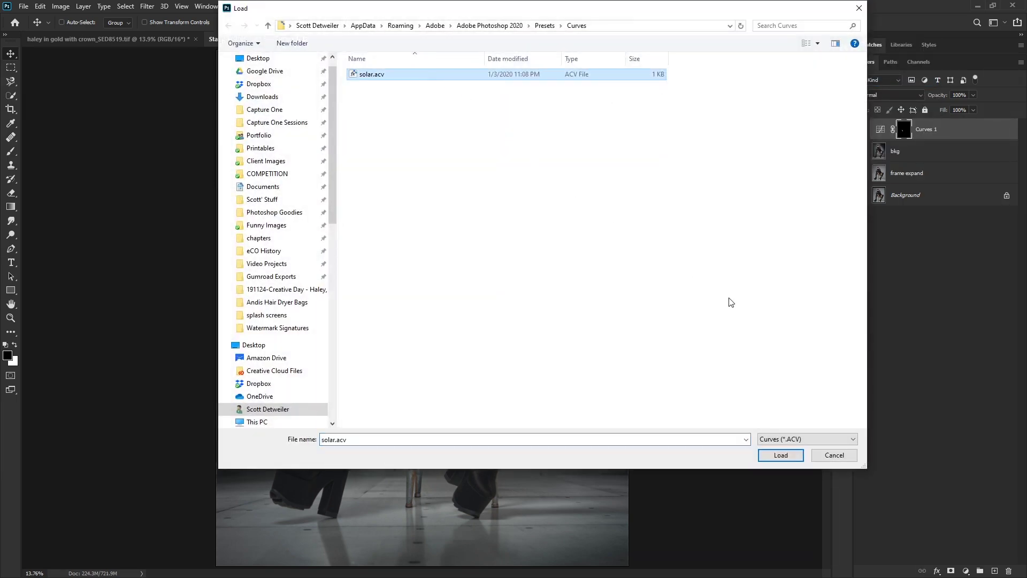
left_click(795, 457)
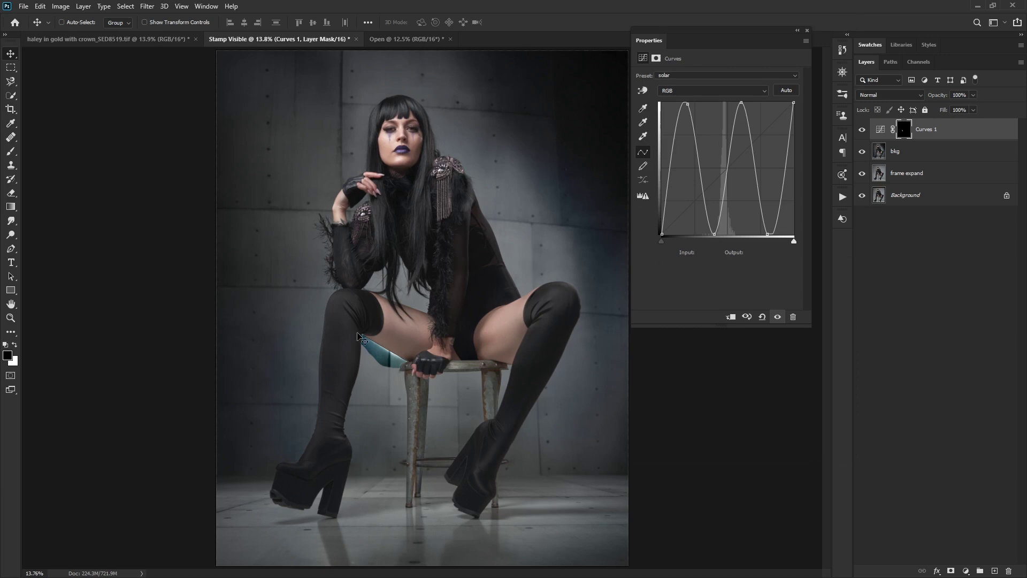
Step: Delete the Curves 1 mask and give it a fresh white layer mask
left_click(904, 131)
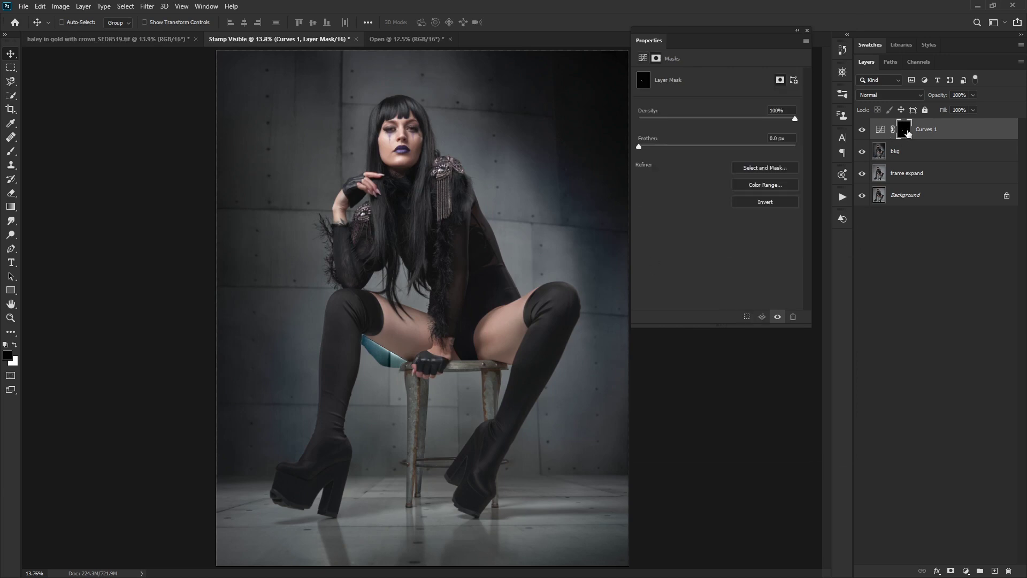
right_click(905, 134)
left_click(941, 156)
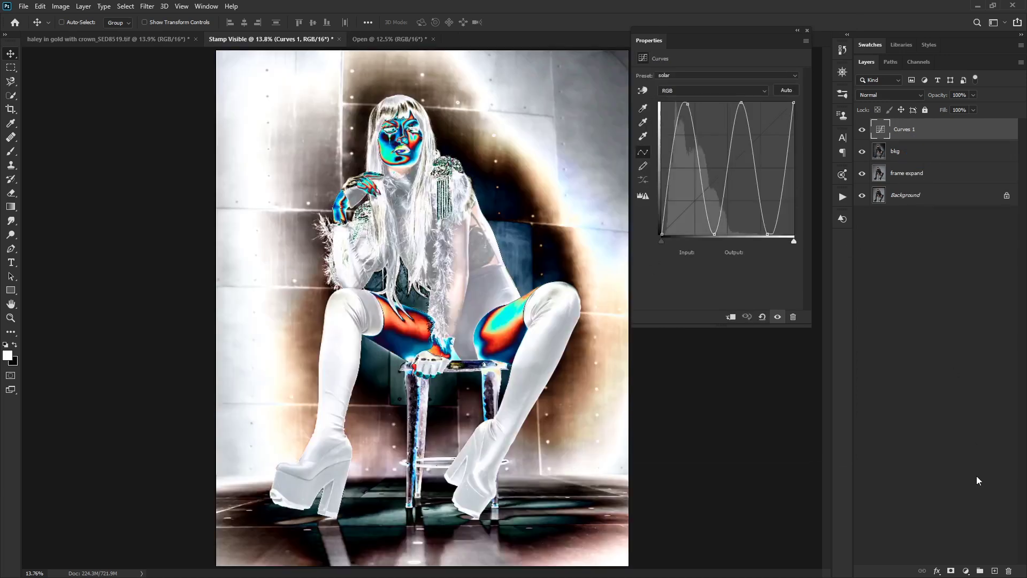
left_click(952, 571)
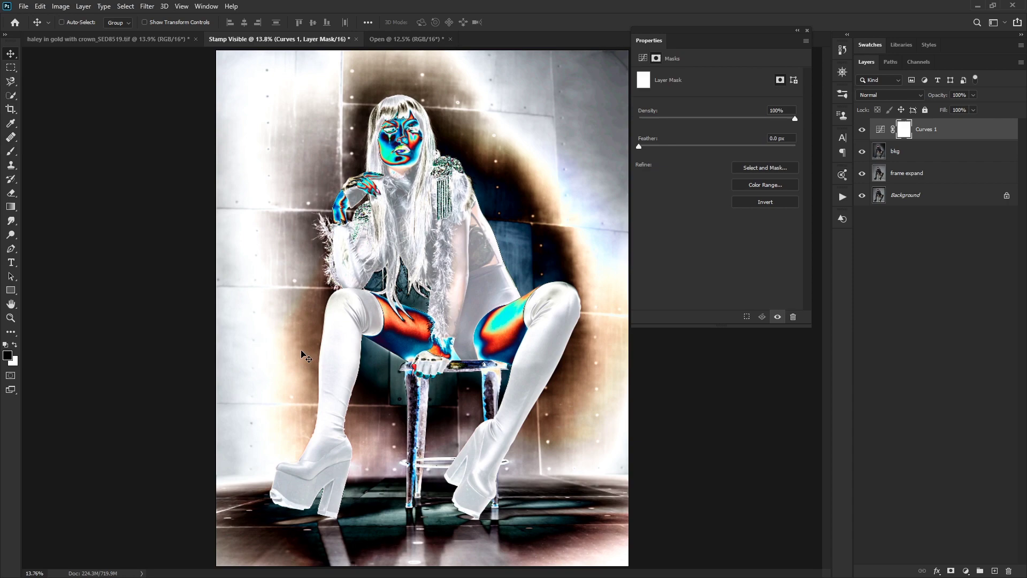
Step: Compare the image with and without the solar curve, then zoom into the thigh edge
left_click(862, 129)
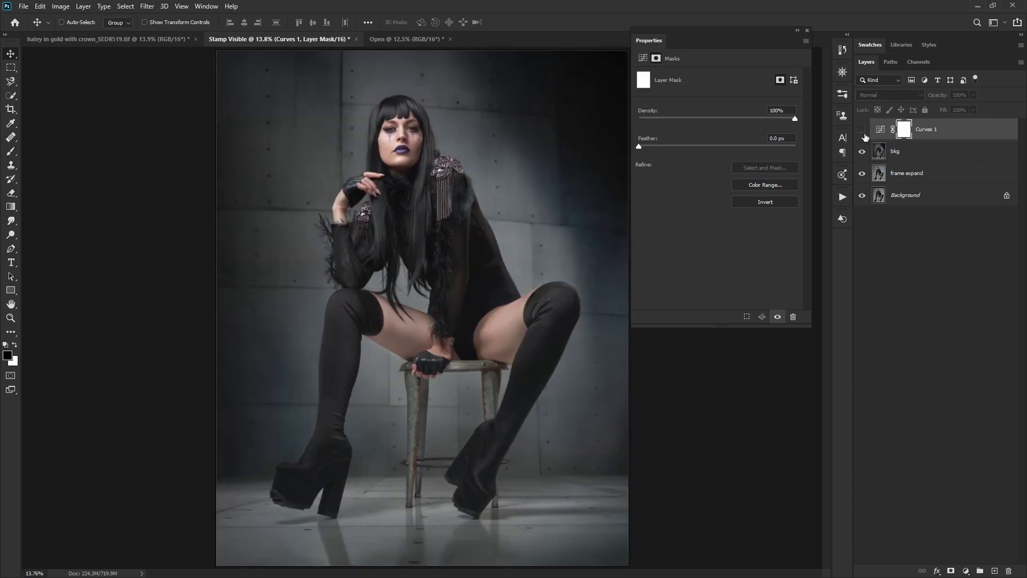
left_click(862, 130)
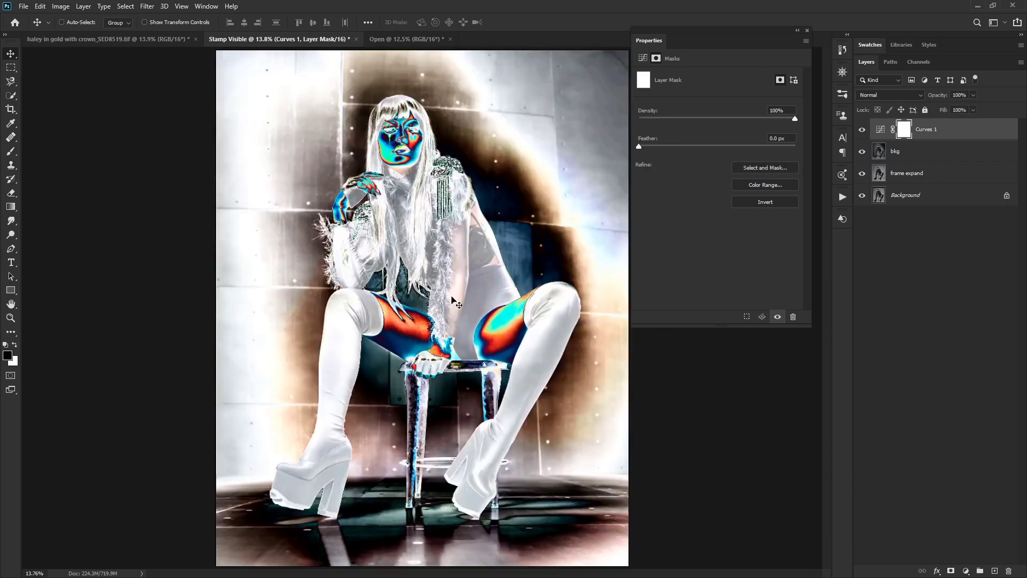
key("z")
left_click(406, 357)
left_click_drag(406, 356, 406, 356)
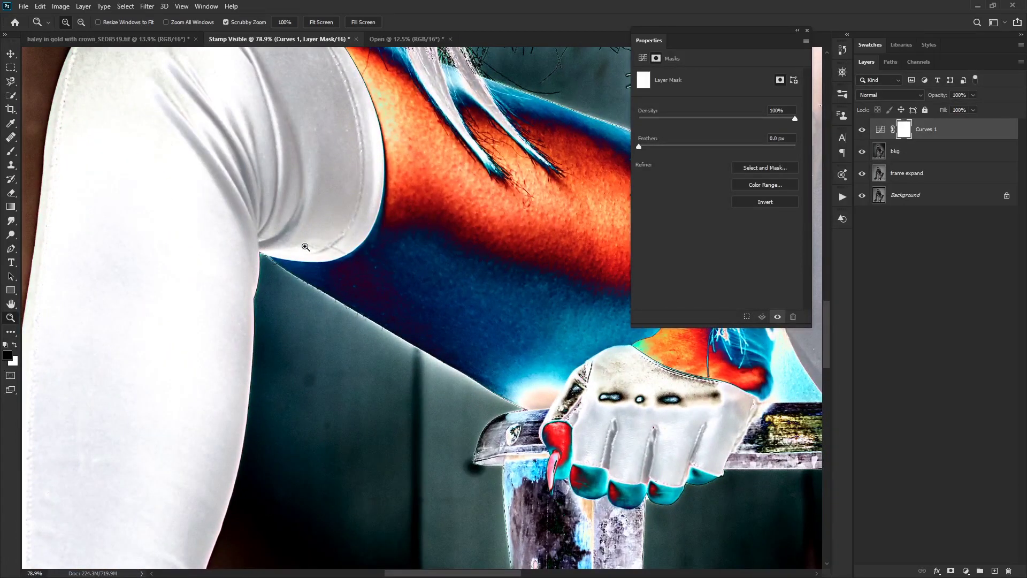
Step: Hide the Curves 1 solar layer and zoom closer on the thigh and stool area
left_click(862, 129)
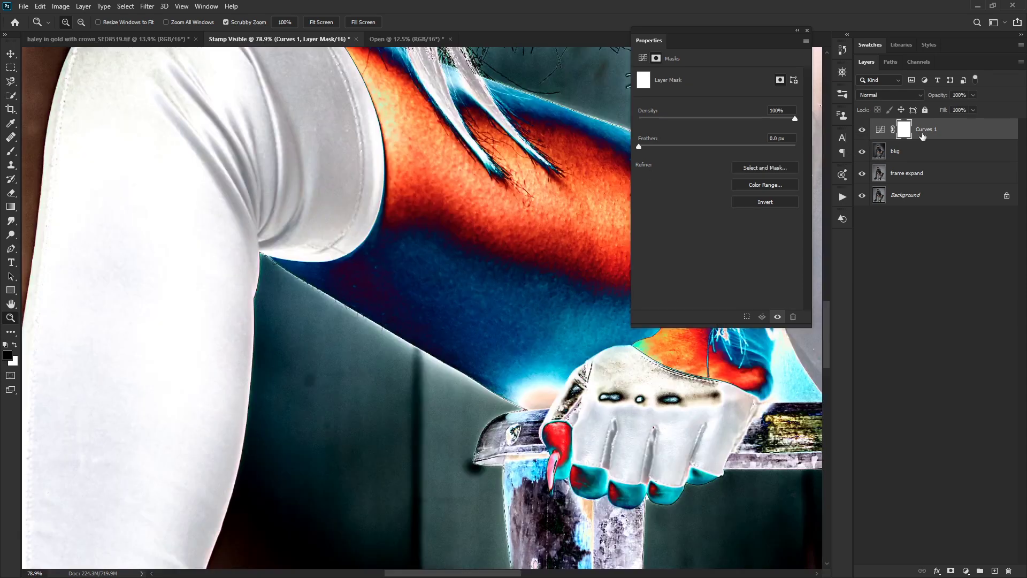
left_click(862, 129)
left_click(862, 129)
scroll(441, 312, "down", 5)
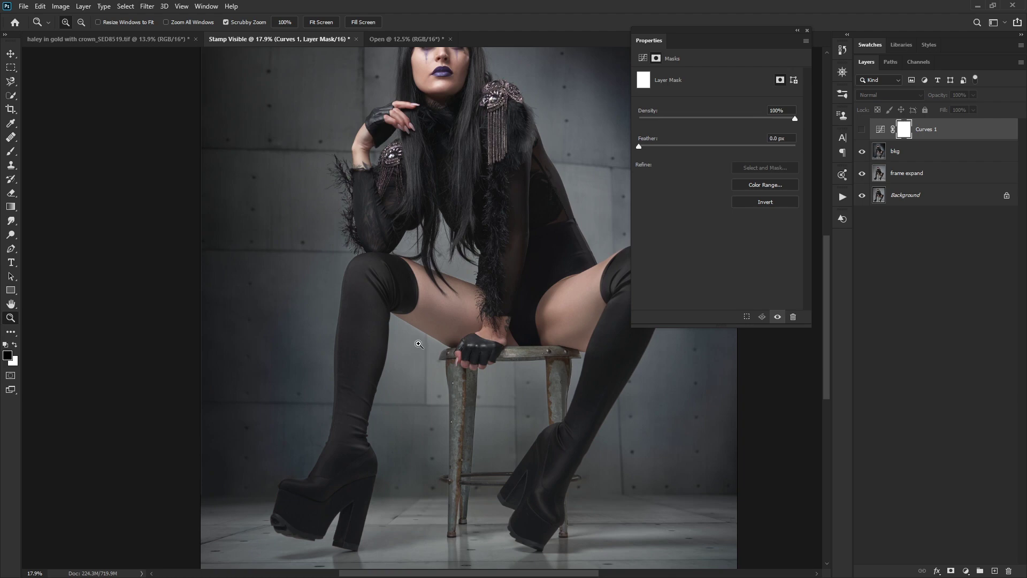
left_click_drag(426, 342, 498, 336)
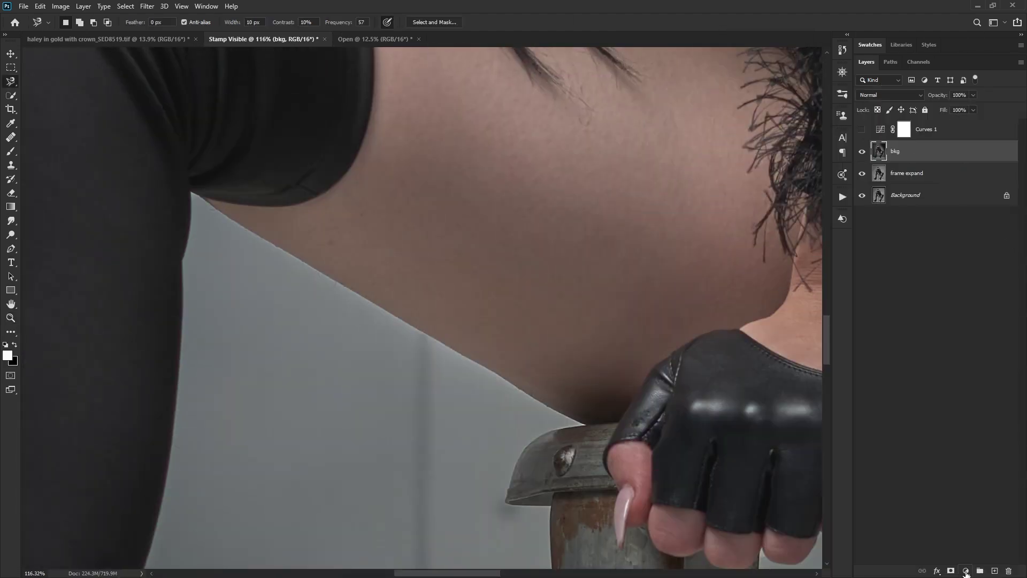
Step: Add a Curves 2 adjustment layer with its midpoint pulled down to darken
left_click(966, 571)
left_click(959, 436)
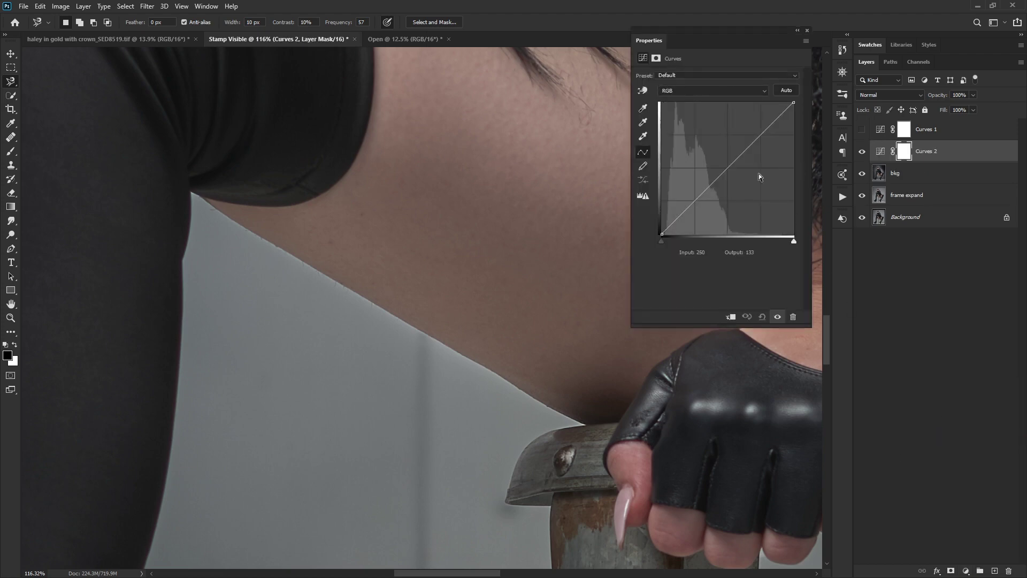
left_click(727, 171)
left_click_drag(727, 170, 743, 185)
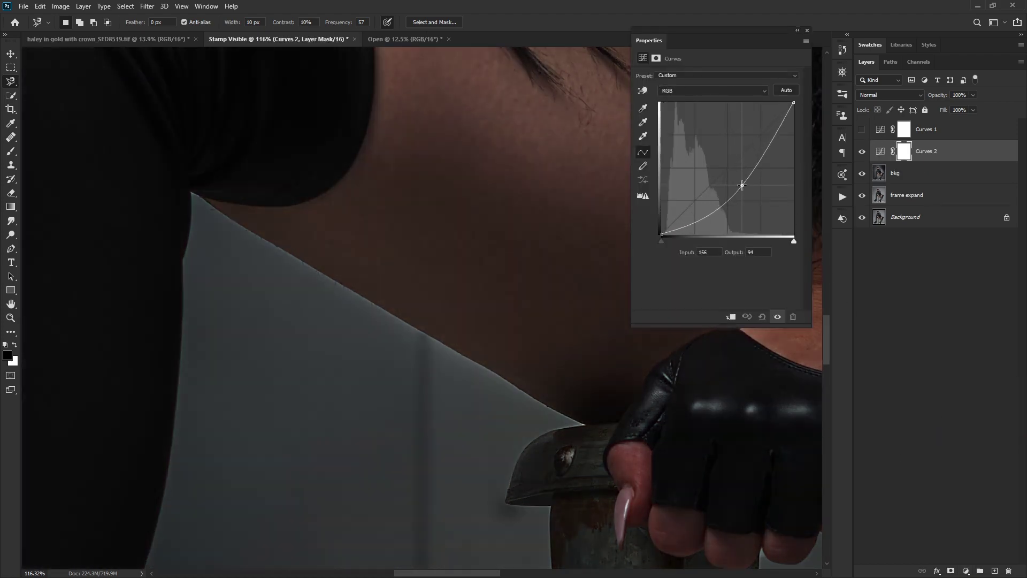
left_click(807, 30)
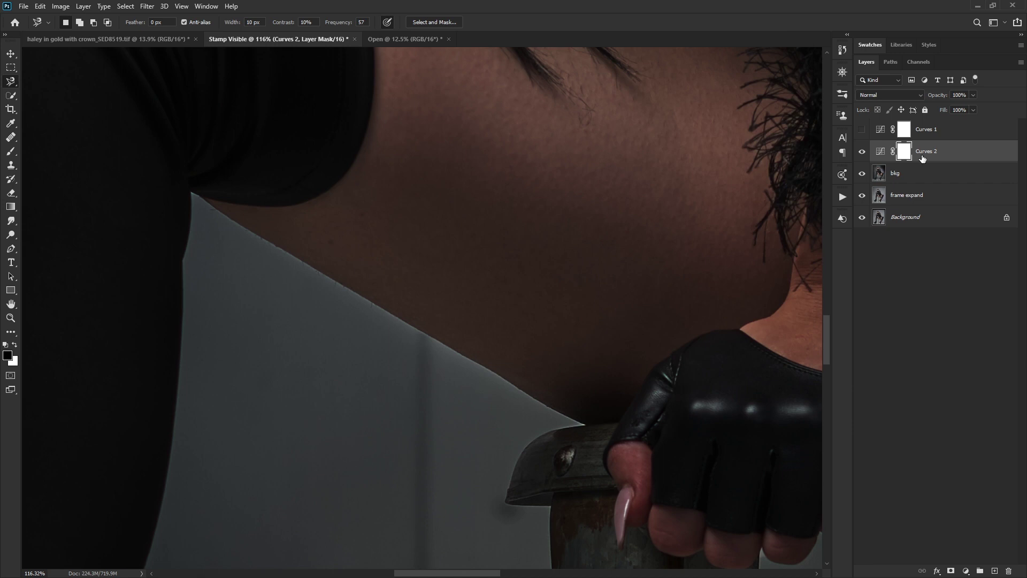
Step: Invert the Curves 2 mask to black, try a white brush stroke, and undo it
key("ctrl+i")
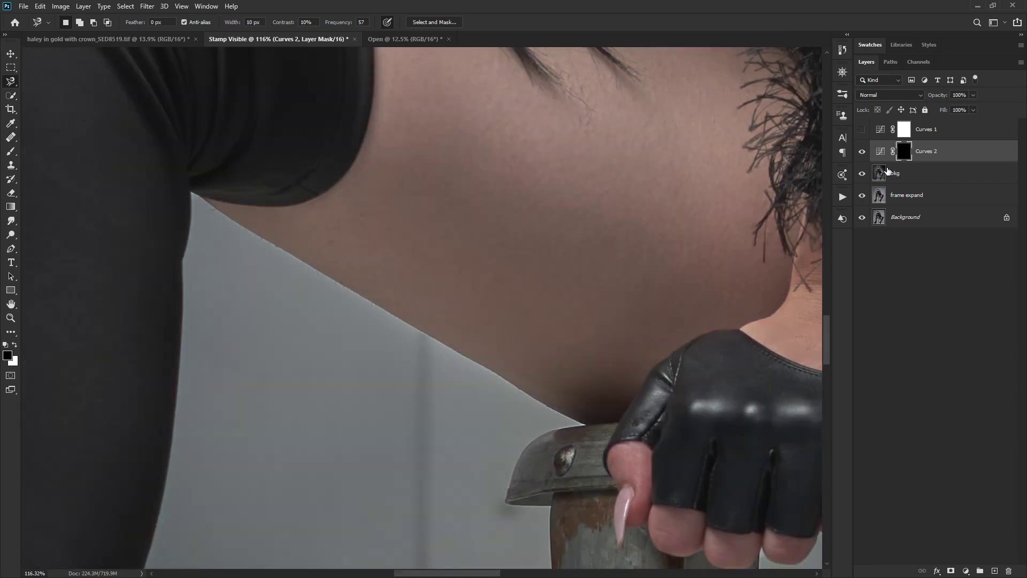
key("b")
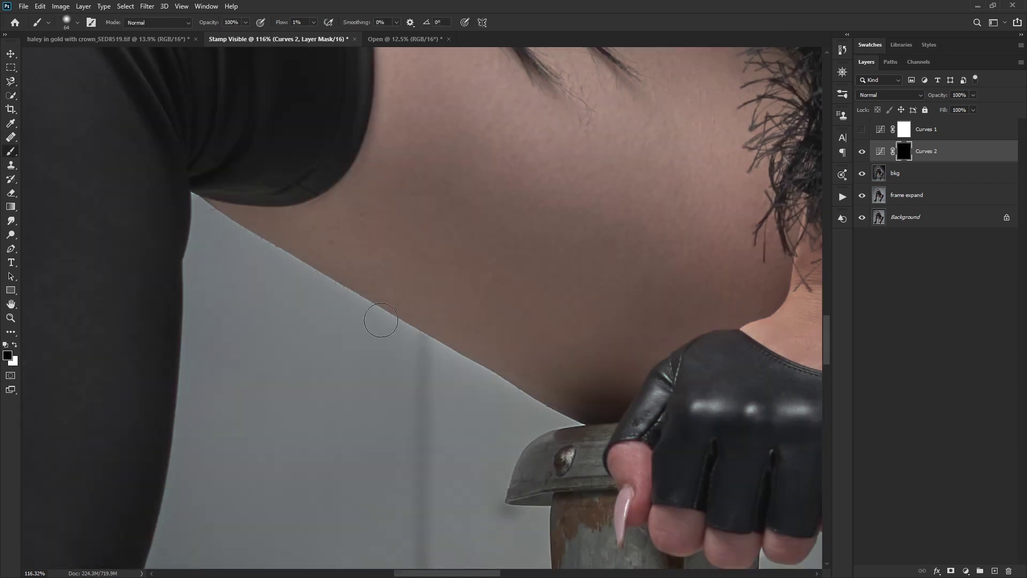
key("x")
mouse_move(411, 309)
left_mouse_down()
mouse_move(388, 311)
mouse_move(441, 307)
mouse_move(275, 332)
mouse_move(445, 299)
mouse_move(310, 321)
mouse_move(410, 302)
left_mouse_up()
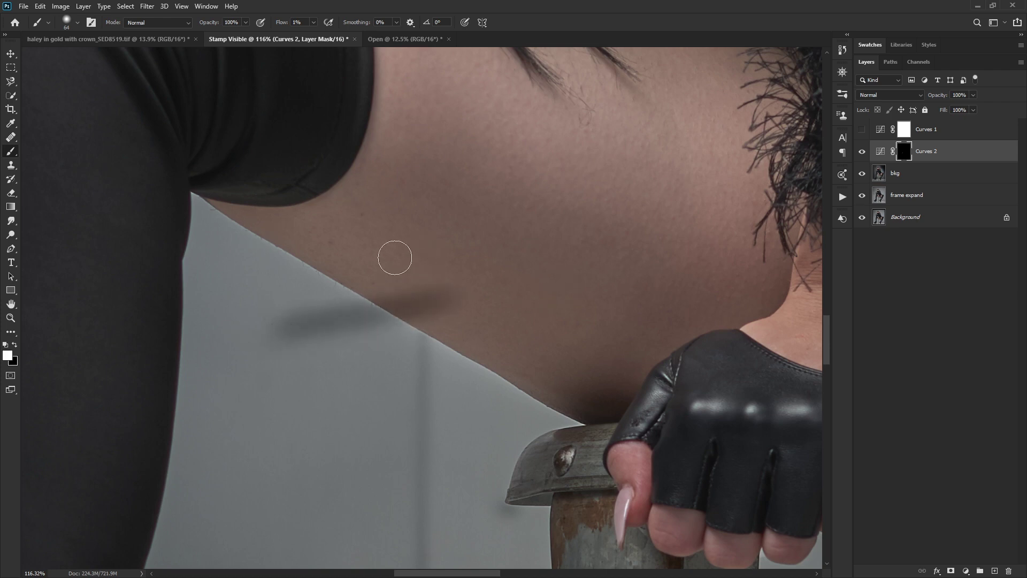
key("ctrl+z")
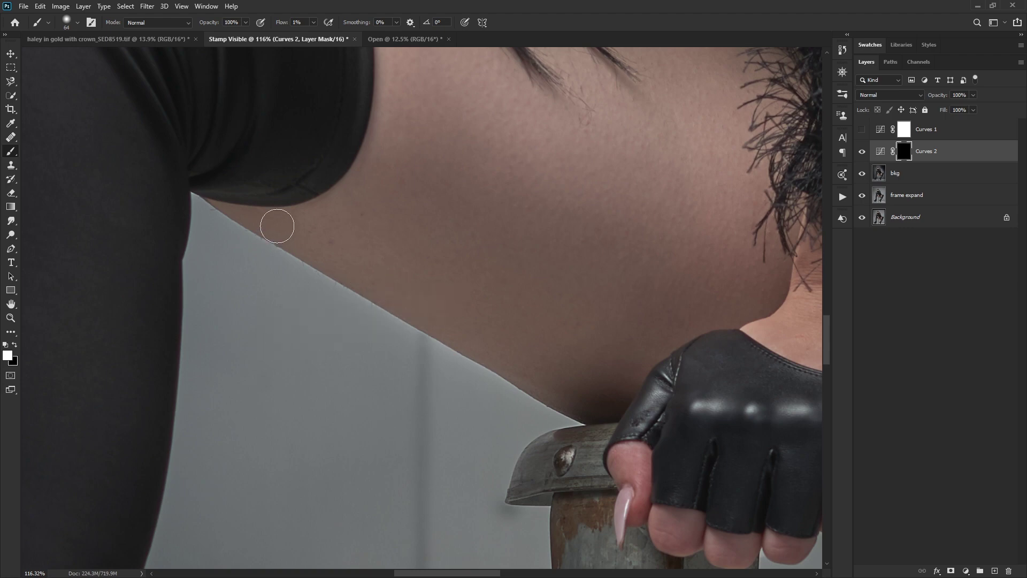
Step: Briefly check the Curves 1 solar view, then make the bkg layer active
left_click(862, 130)
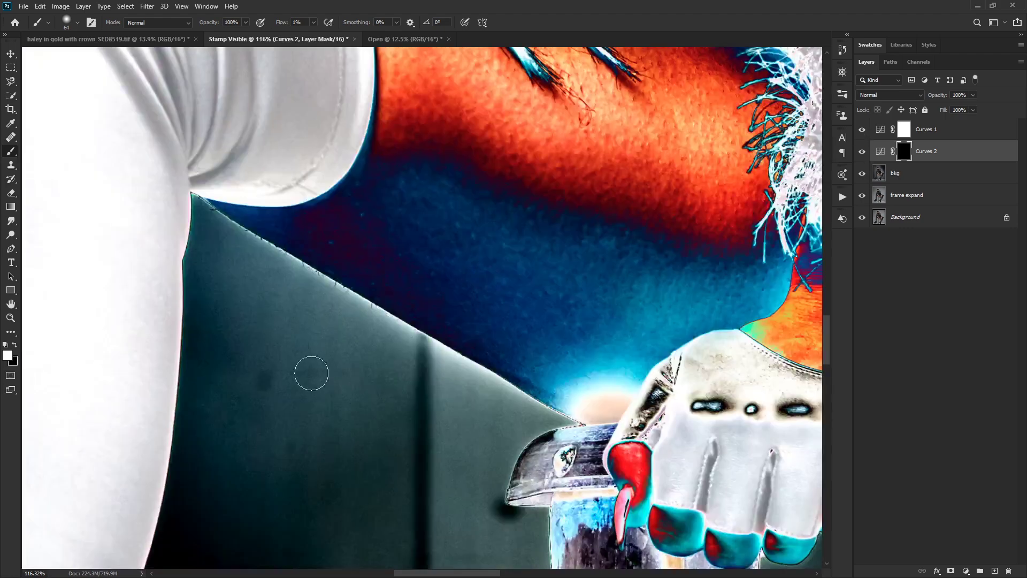
left_click(862, 129)
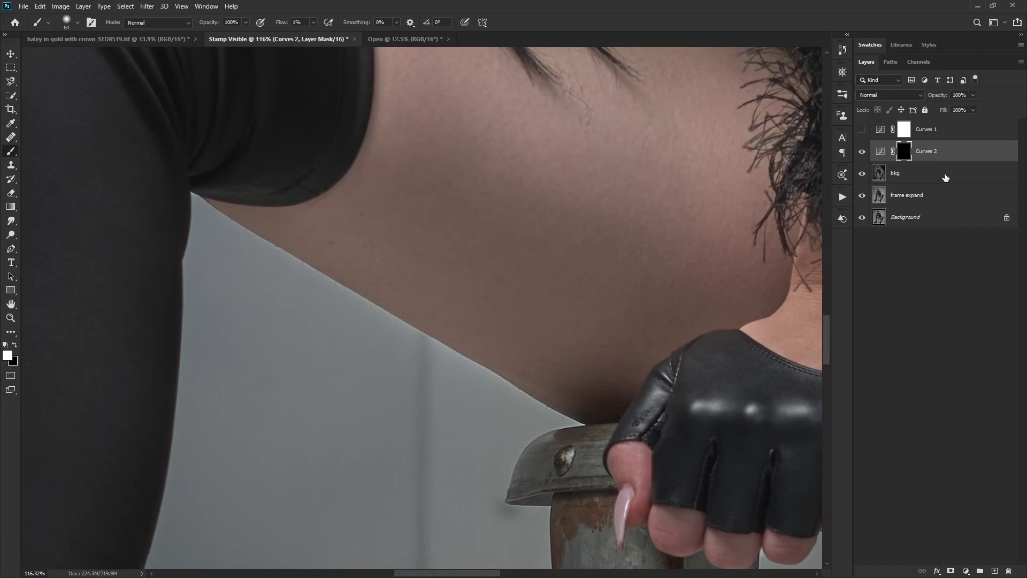
left_click(945, 176)
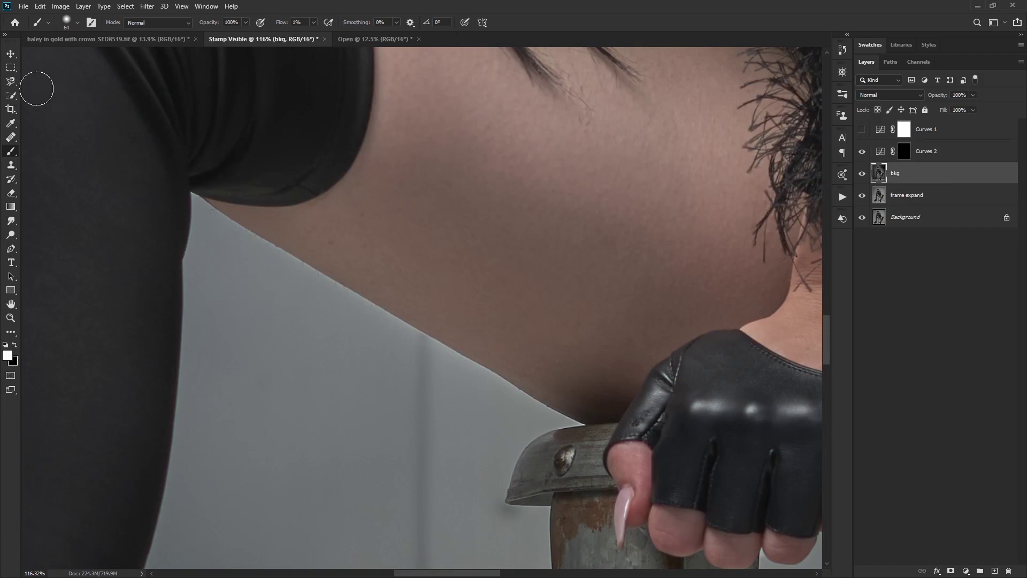
Step: Trace the background wedge between stocking and thigh with the Magnetic Lasso
left_click(12, 86)
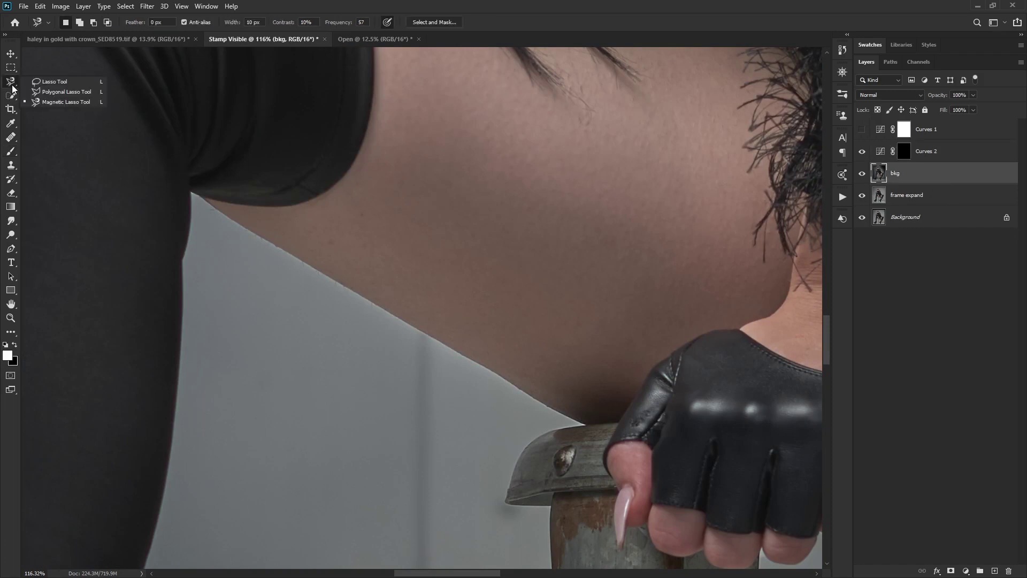
left_click(60, 101)
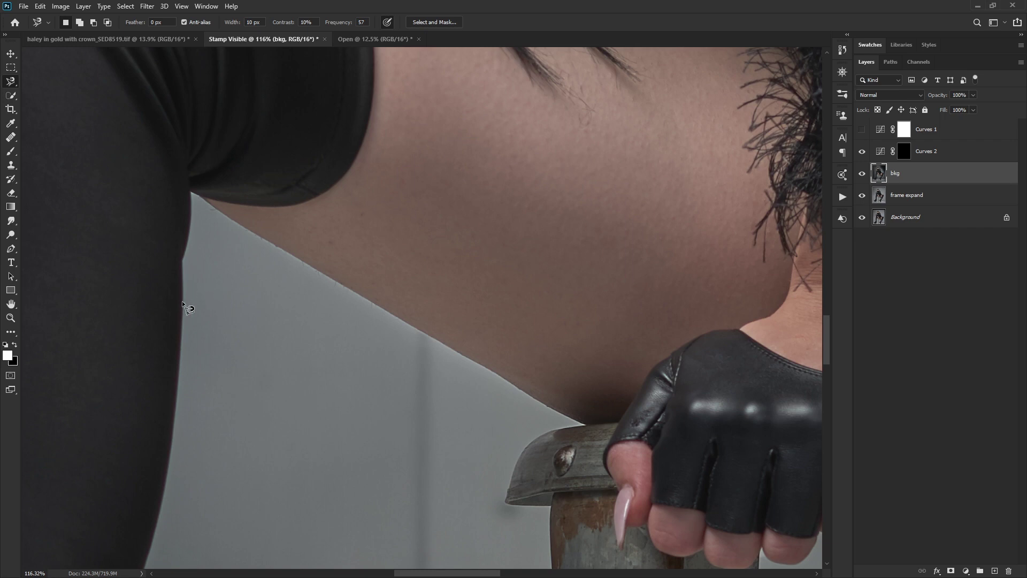
left_click_drag(185, 297, 189, 244)
left_click_drag(191, 192, 236, 223)
left_click_drag(304, 263, 449, 351)
mouse_move(519, 391)
left_mouse_down()
mouse_move(590, 428)
mouse_move(529, 441)
mouse_move(500, 501)
mouse_move(393, 476)
mouse_move(259, 417)
mouse_move(188, 307)
left_mouse_up()
left_click(187, 300)
Step: Show the Curves 1 check view and target the Curves 2 mask with the Brush
left_click(862, 130)
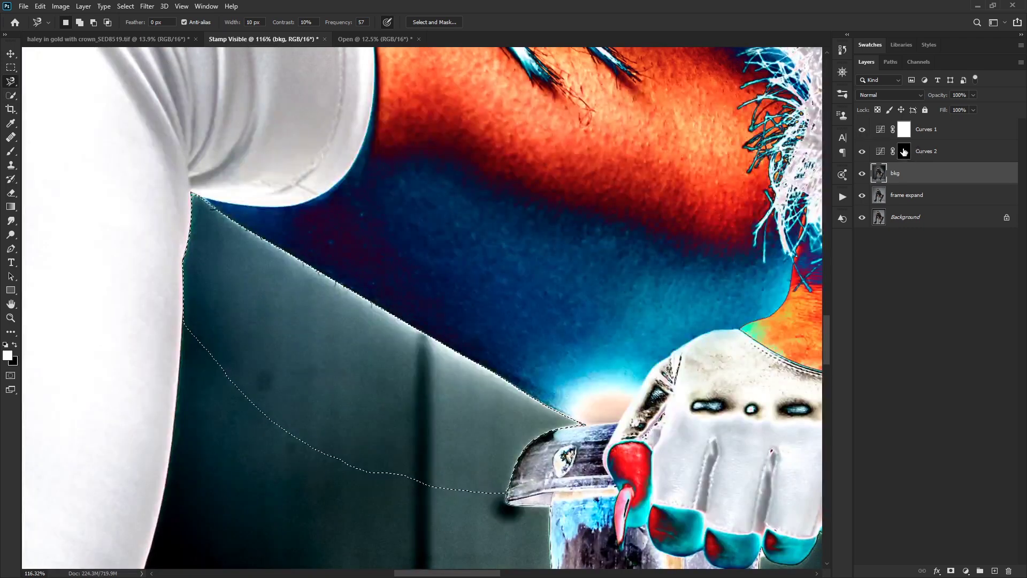
left_click(908, 153)
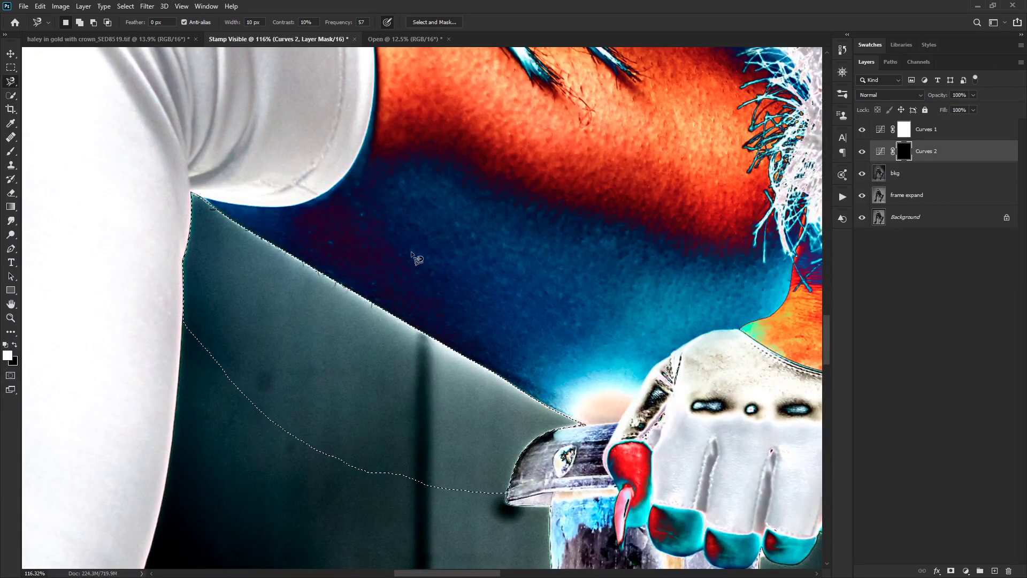
key("b")
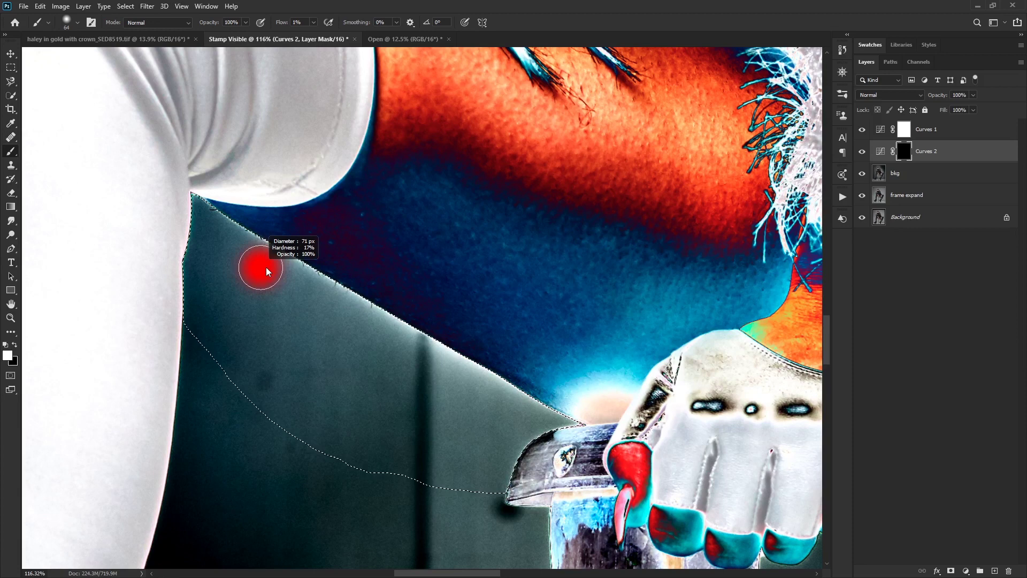
Step: Paint darkening along the selection's thigh edge, then deselect
mouse_move(281, 272)
left_mouse_down()
mouse_move(482, 362)
mouse_move(294, 294)
mouse_move(436, 348)
mouse_move(566, 420)
mouse_move(409, 397)
mouse_move(298, 229)
left_mouse_up()
mouse_move(378, 328)
left_mouse_down()
mouse_move(320, 298)
mouse_move(325, 285)
mouse_move(351, 330)
mouse_move(517, 366)
mouse_move(442, 318)
mouse_move(513, 380)
left_mouse_up()
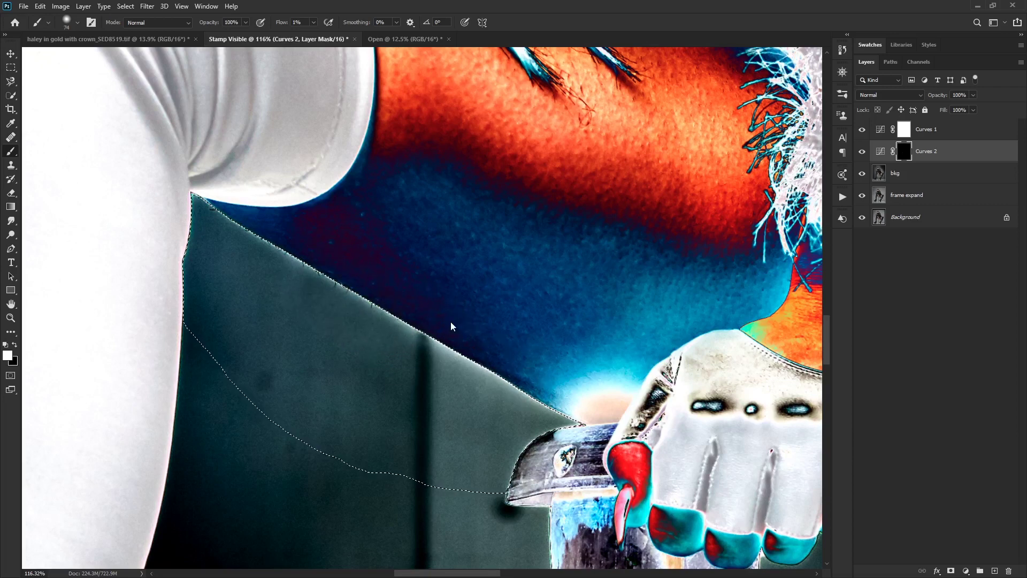
mouse_move(451, 324)
left_mouse_down()
mouse_move(535, 392)
mouse_move(426, 326)
mouse_move(473, 361)
mouse_move(466, 372)
mouse_move(531, 411)
left_mouse_up()
key("ctrl+d")
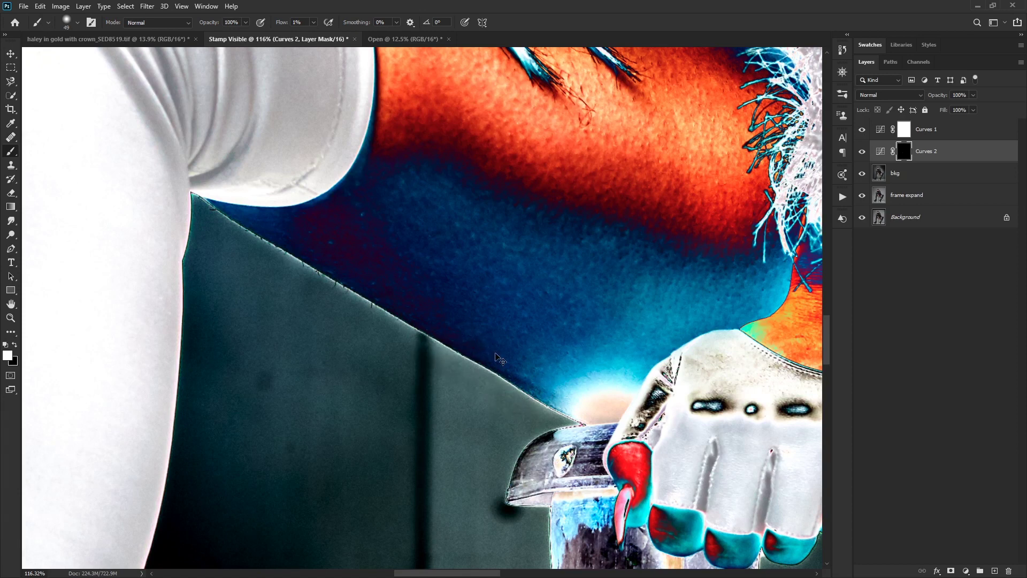
Step: Refine the darkening along the thigh edge with brushes from 28 to 229 px
right_click(459, 355, "alt")
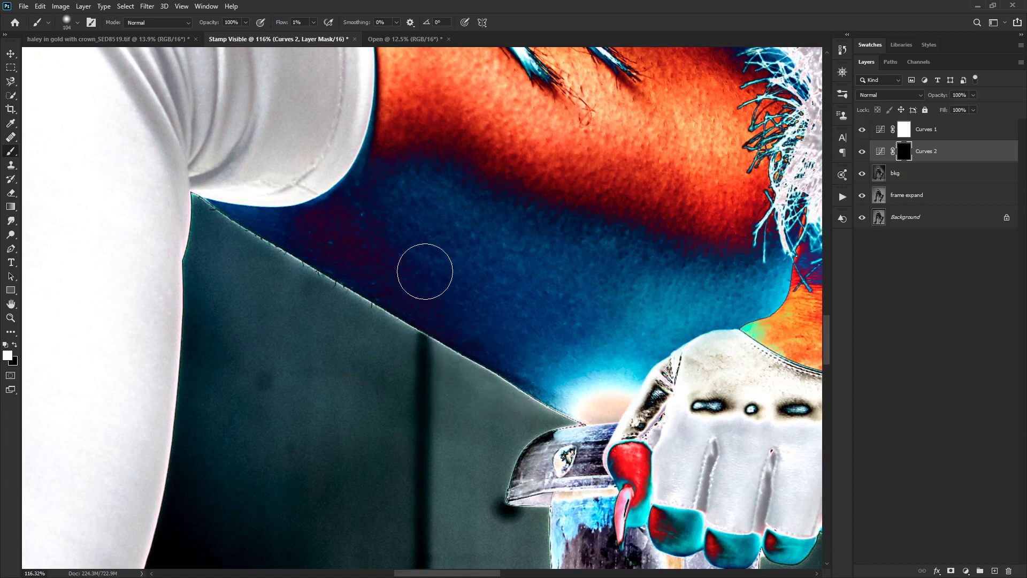
right_click(319, 242, "alt")
right_click(303, 253, "alt")
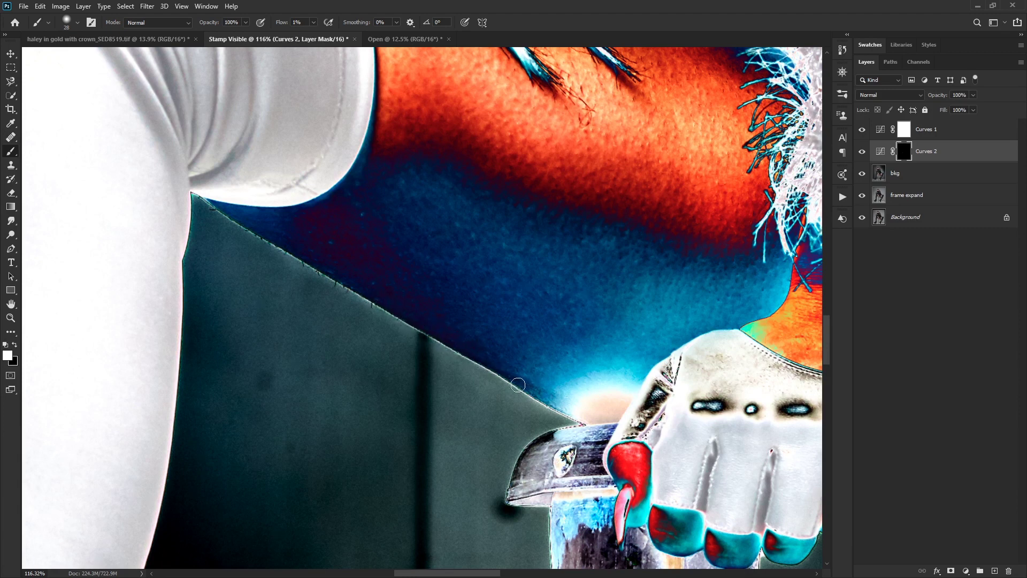
left_click_drag(521, 372, 543, 371)
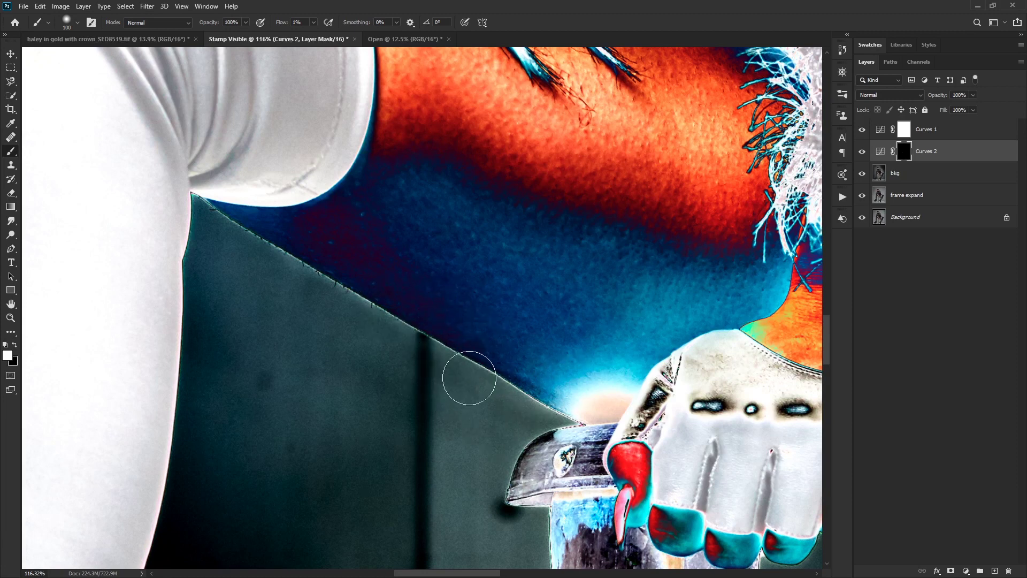
left_click_drag(390, 309, 268, 213)
right_click(275, 257, "alt")
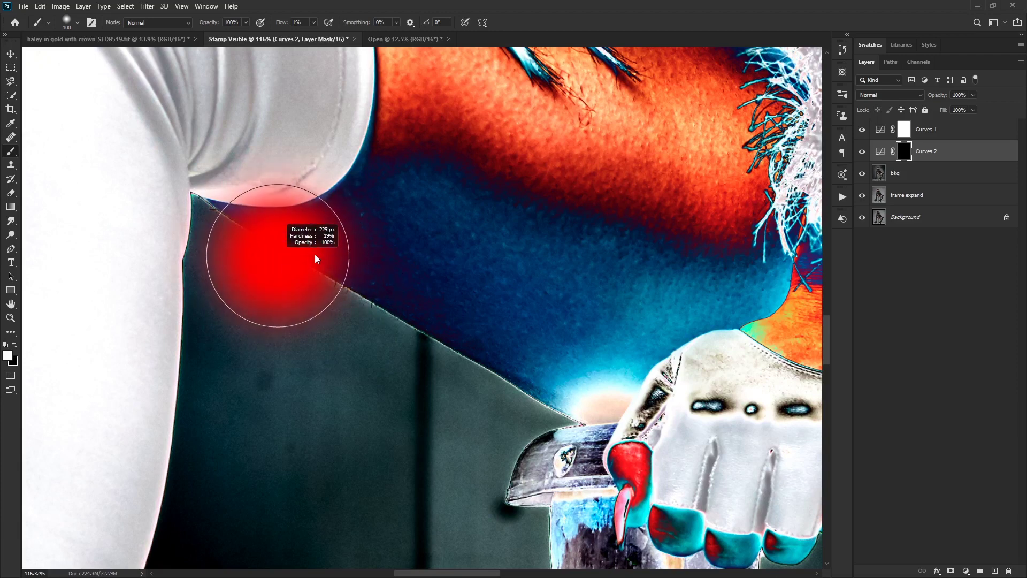
mouse_move(309, 258)
left_mouse_down()
mouse_move(480, 298)
mouse_move(554, 240)
mouse_move(442, 305)
mouse_move(624, 259)
left_mouse_up()
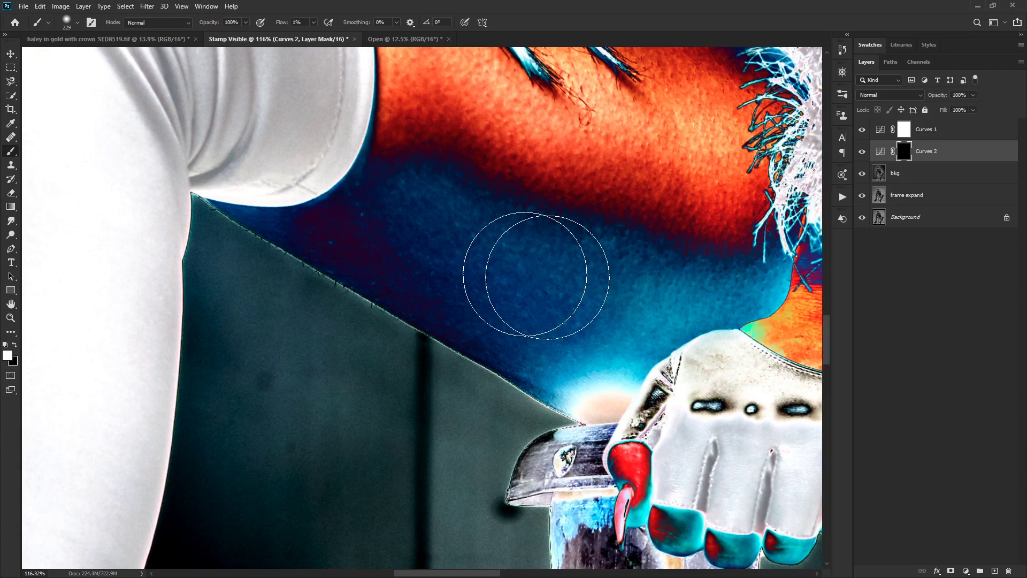
left_click(861, 129)
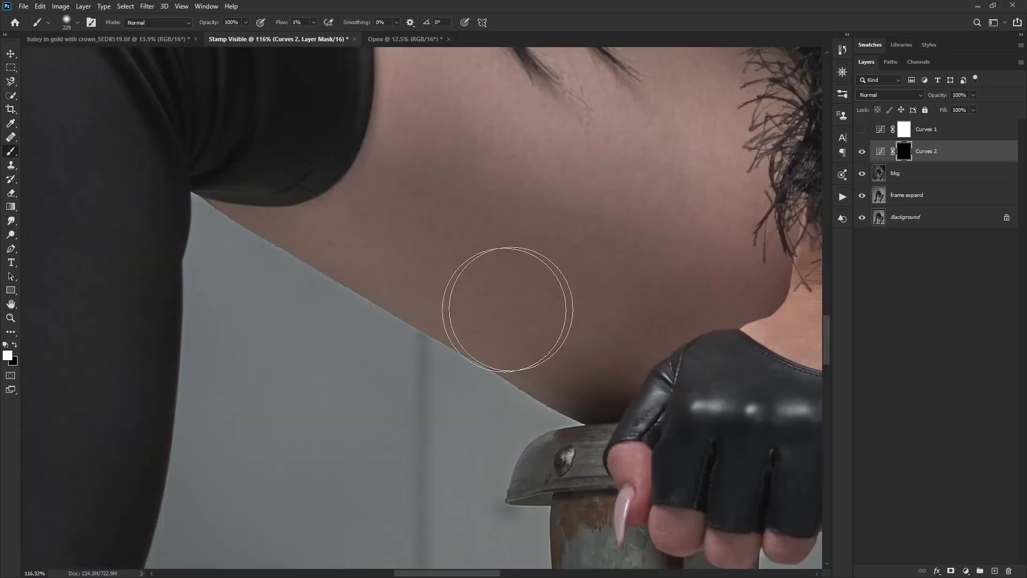
key("z")
left_click_drag(520, 335, 464, 368)
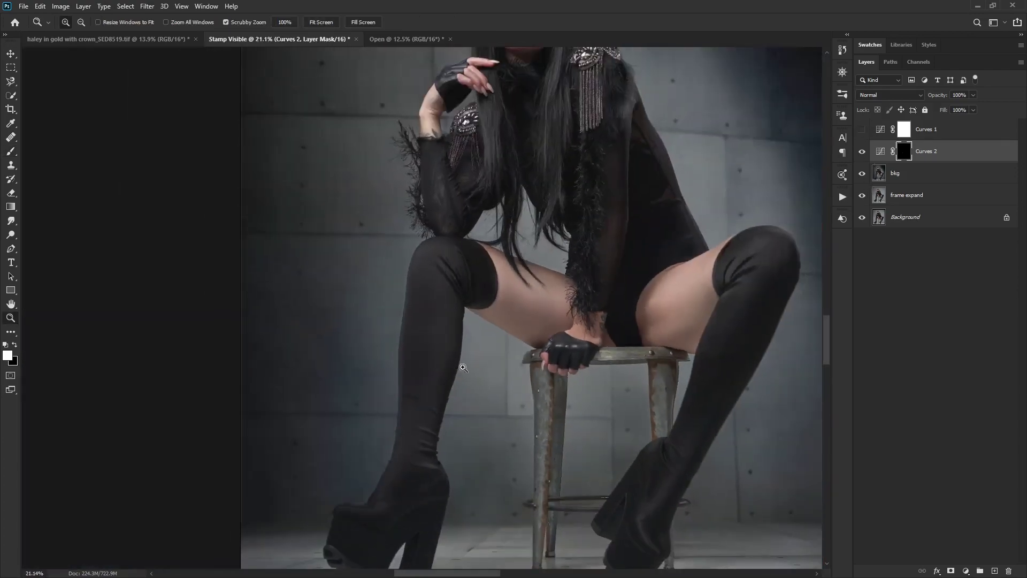
left_click(863, 153)
left_click(863, 152)
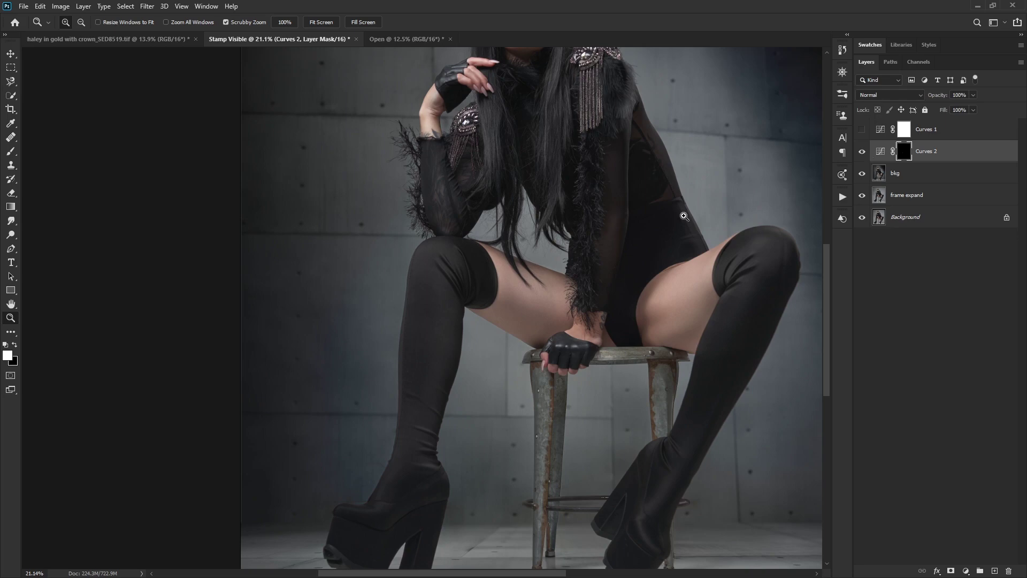
left_click_drag(523, 328, 496, 270)
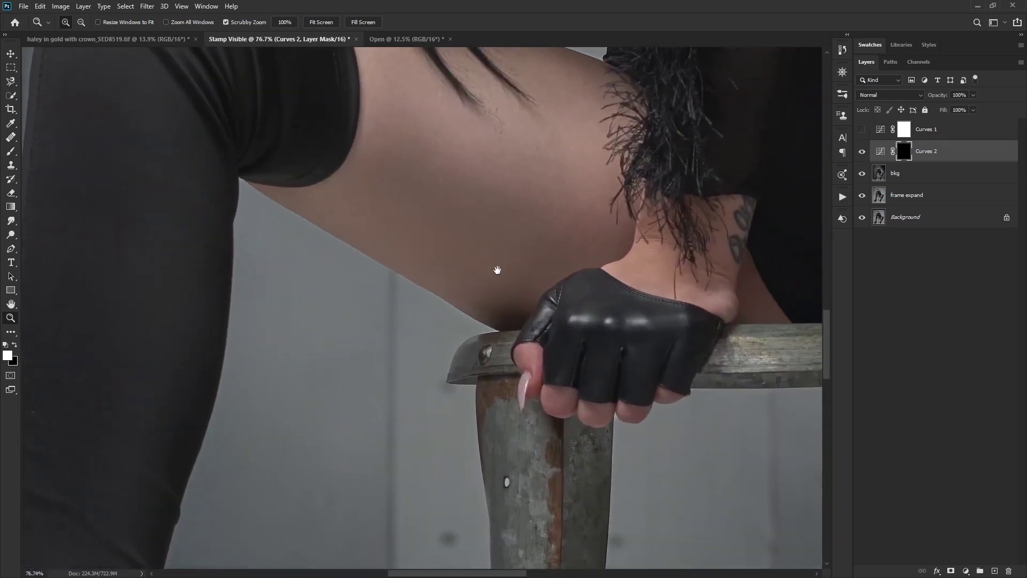
left_click(862, 152)
left_click(862, 152)
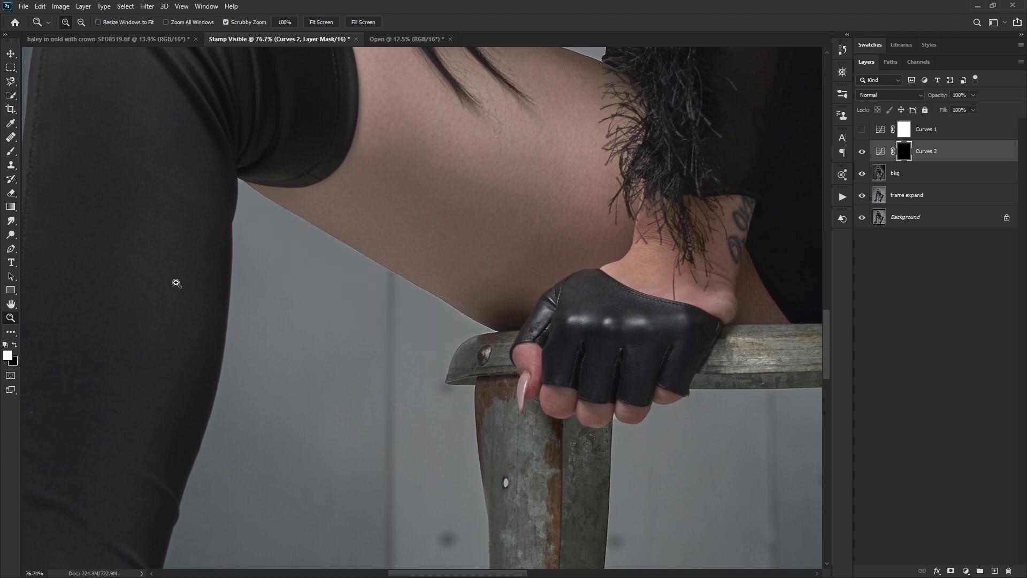
double_click(11, 303)
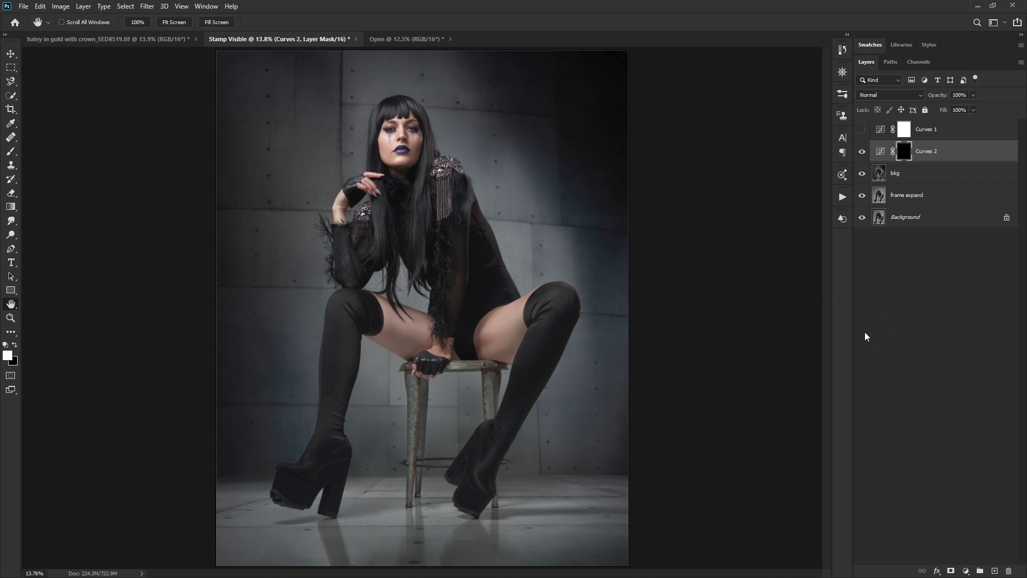
Step: Switch to the hair dryer bag document and zoom in on the hair dryer lettering
left_click(406, 39)
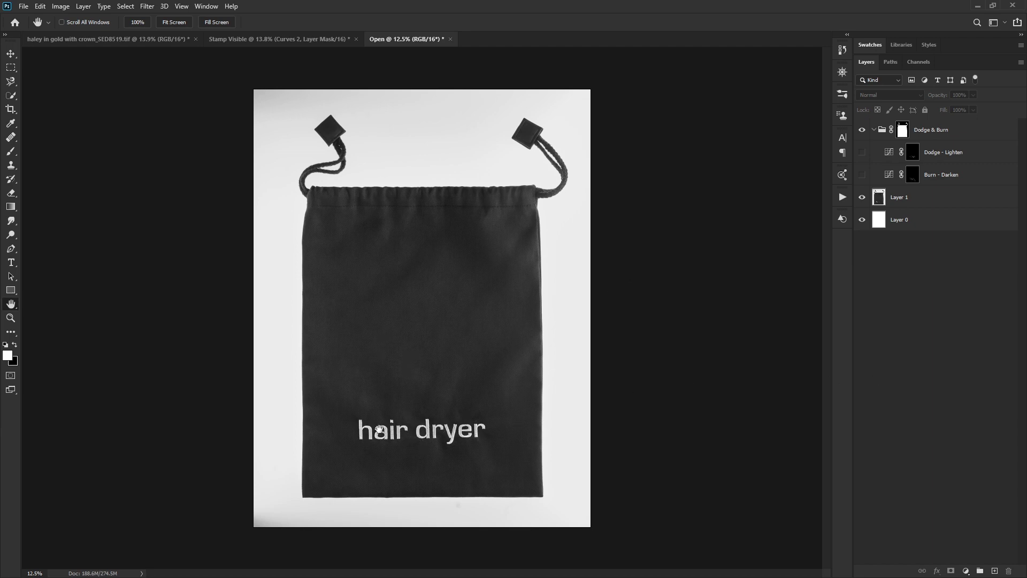
key("z")
left_click_drag(419, 441, 461, 356)
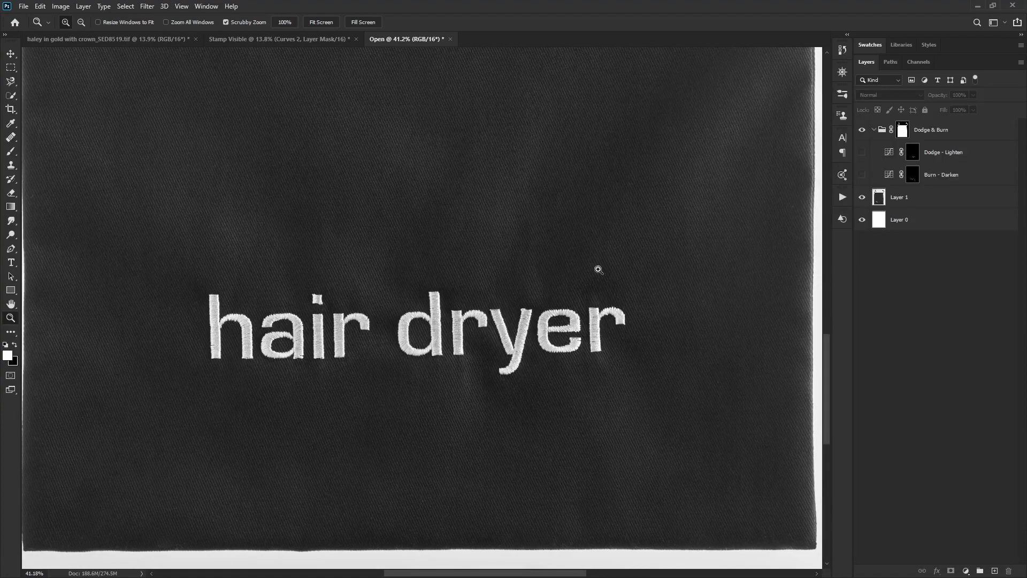
left_click_drag(495, 192, 362, 402)
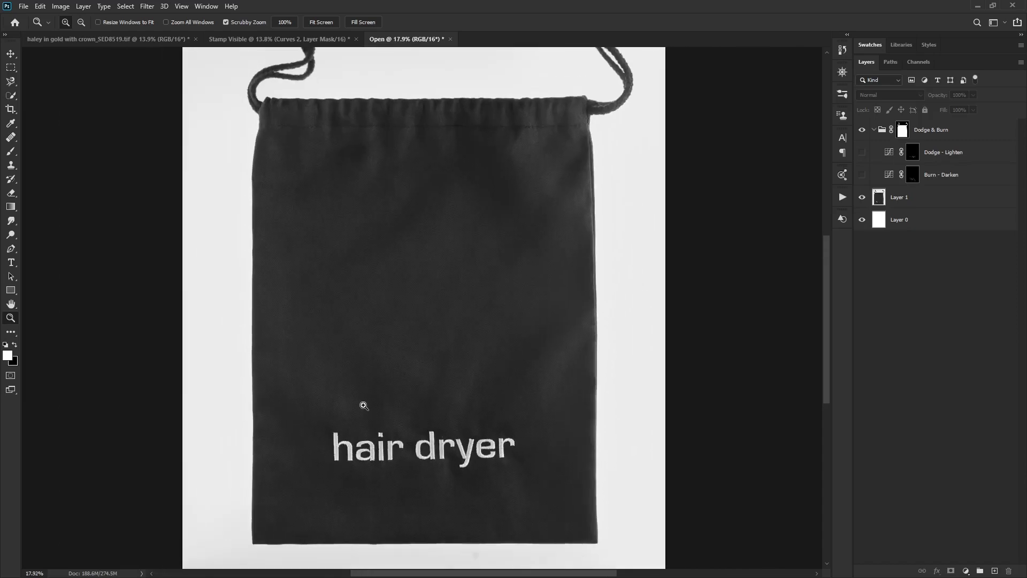
left_click_drag(440, 424, 459, 308)
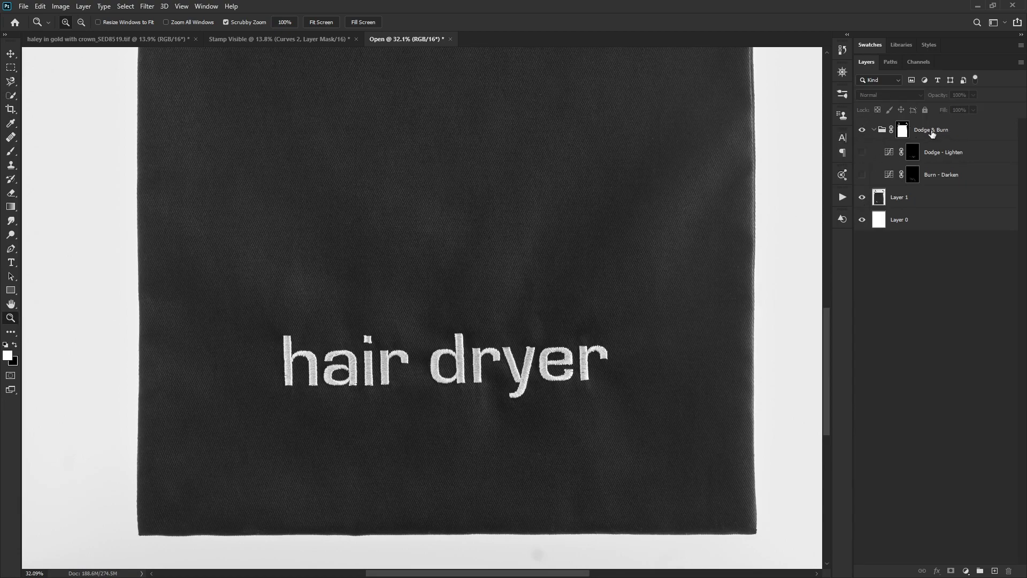
Step: Show Dodge - Lighten, briefly solo Layer 1, then restore all layers
left_click(862, 154)
key("alt")
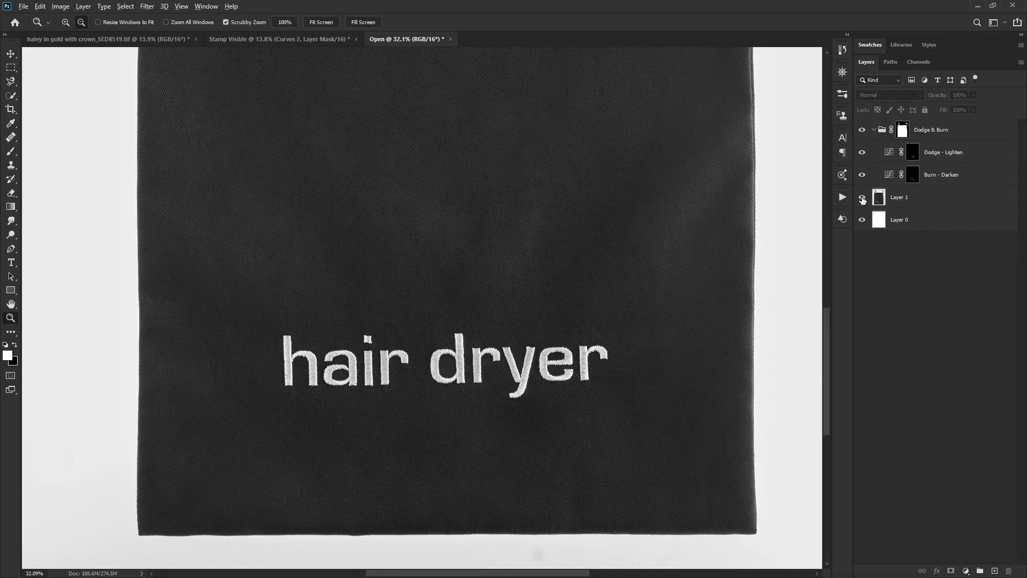
left_click(862, 198, "alt")
left_click(862, 198, "alt")
Step: View the Dodge - Lighten and Burn - Darken masks alone, then return to the photo
key("alt")
left_click(914, 154, "alt")
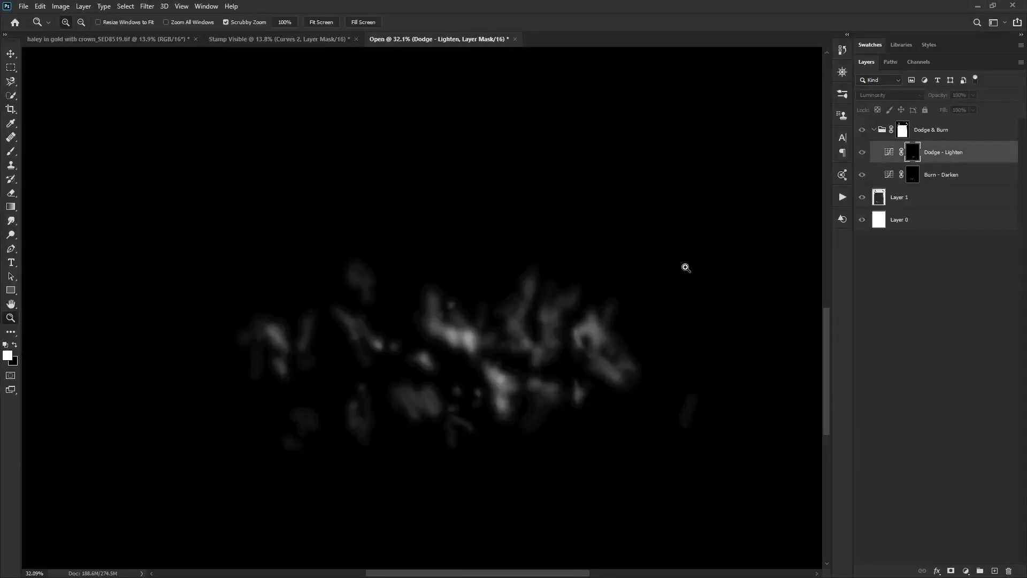
left_click(912, 176)
left_click(911, 177, "alt")
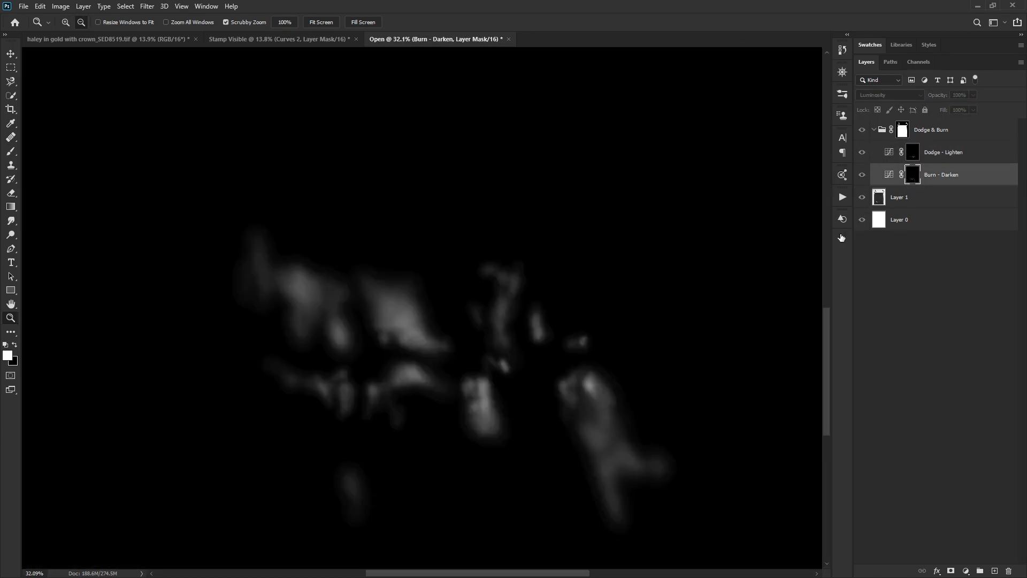
left_click(915, 156)
left_click(912, 157, "alt")
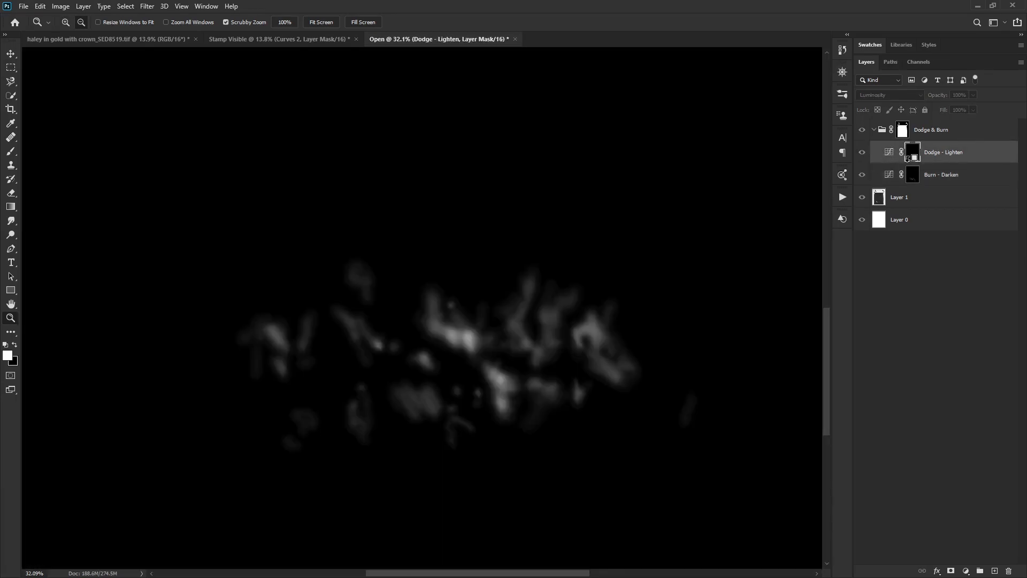
left_click(912, 157, "alt")
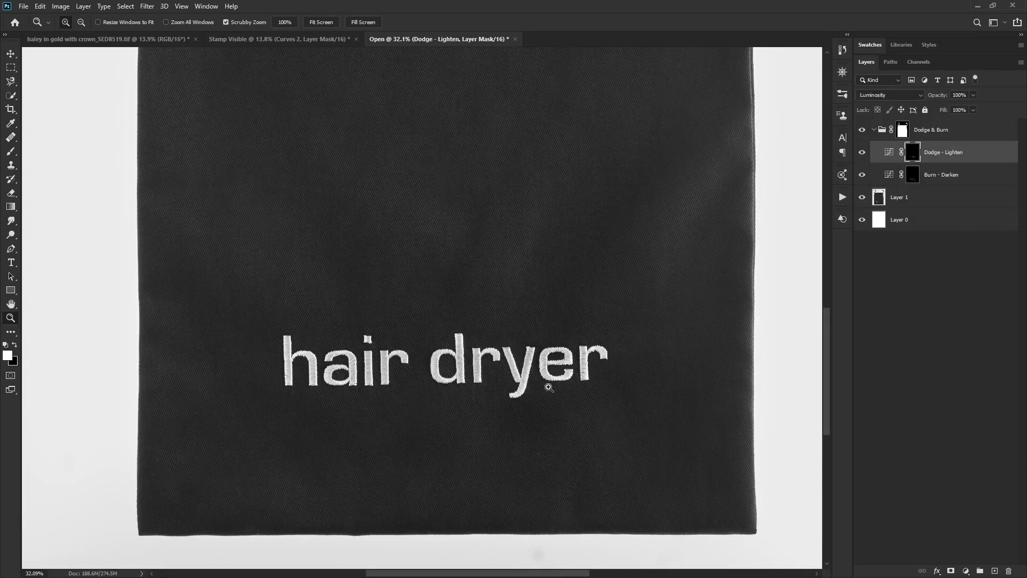
double_click(12, 305)
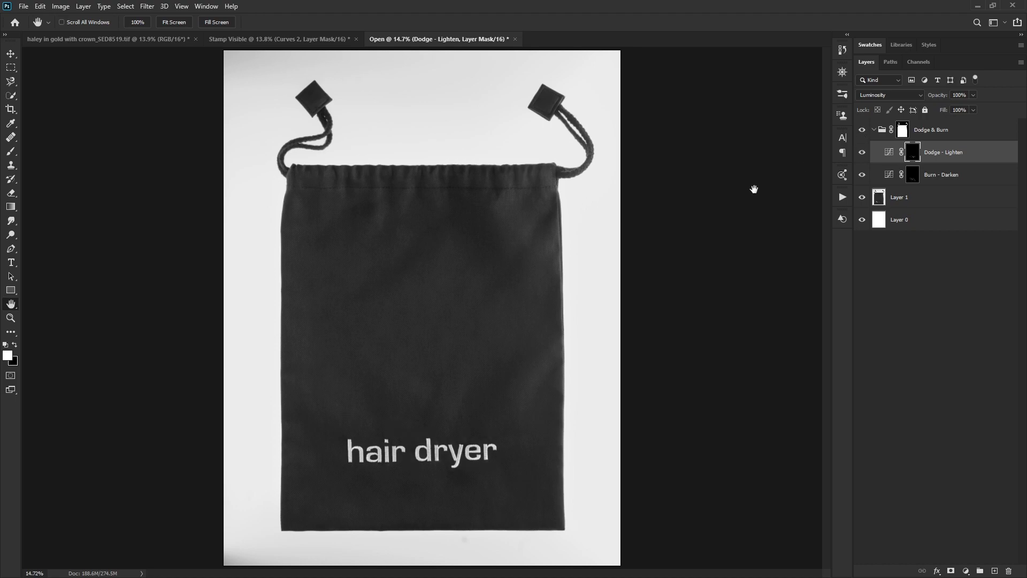
key("z")
left_click_drag(438, 461, 529, 439)
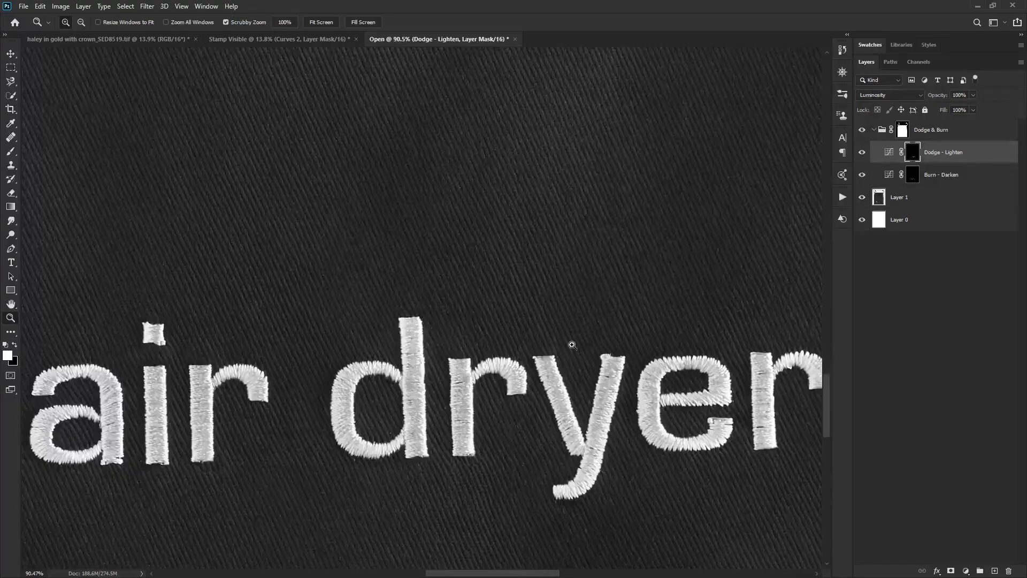
left_click_drag(650, 367, 498, 286)
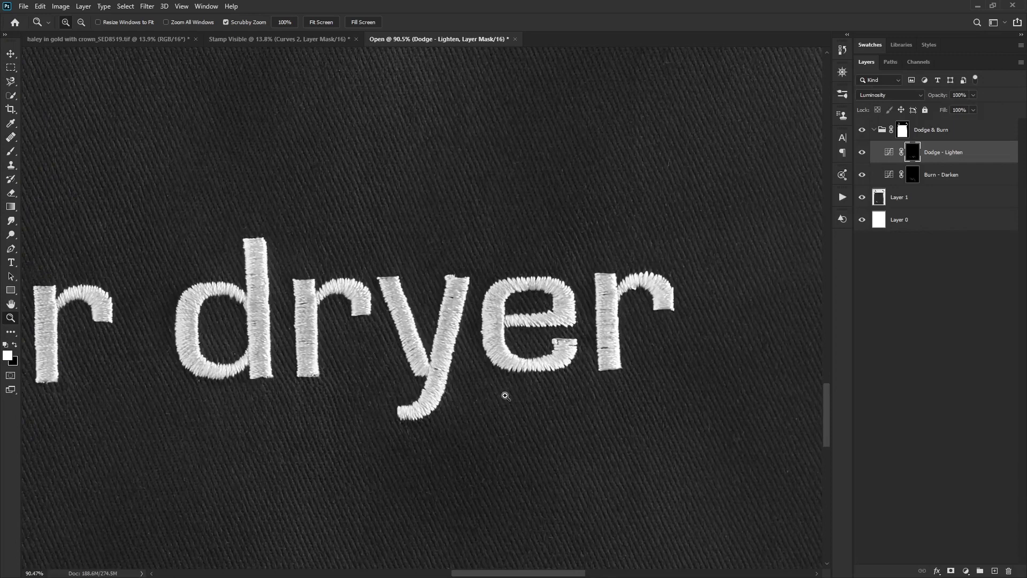
left_click(862, 132)
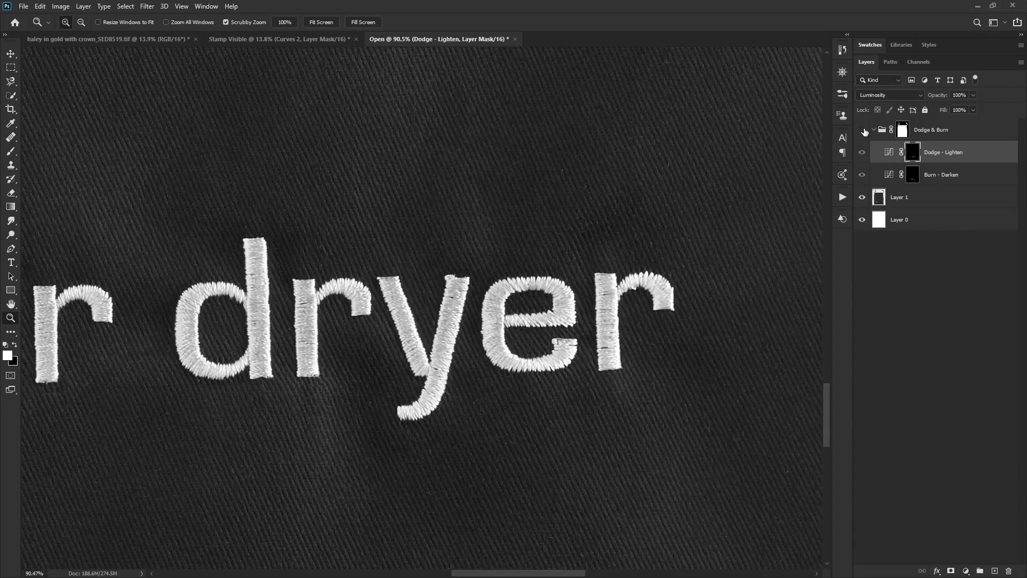
left_click(865, 132)
left_click(866, 133)
left_click(866, 131)
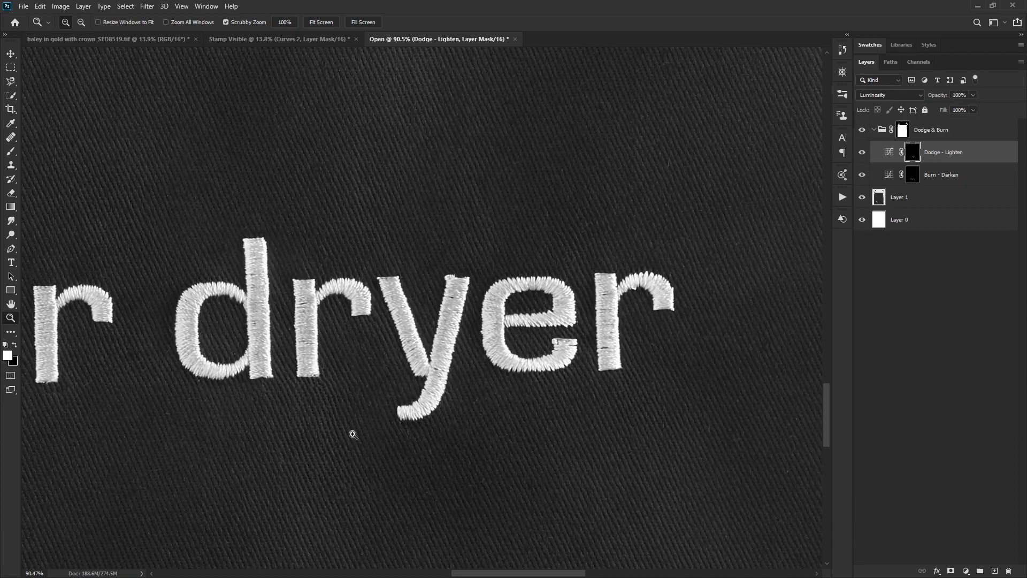
left_click(363, 400, "alt")
left_click(363, 400, "alt")
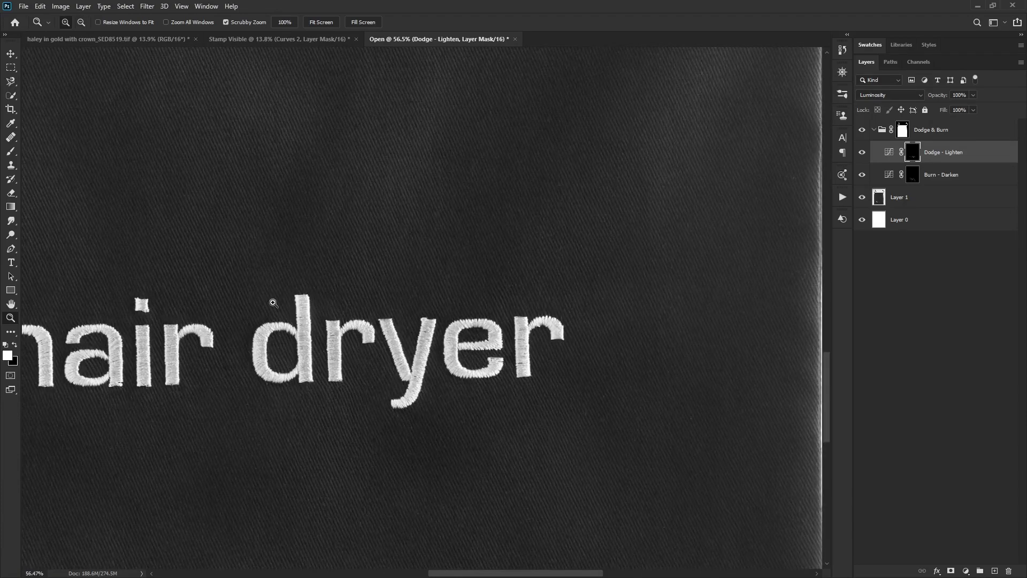
left_click_drag(238, 321, 369, 282)
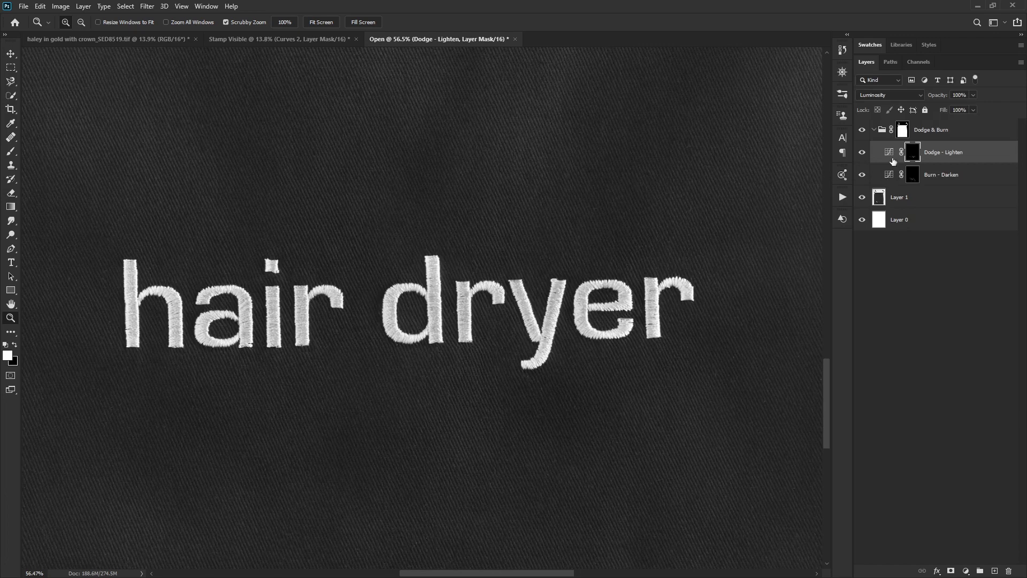
left_click(862, 131)
left_click(862, 131)
Step: Fit the whole bag on screen, glance at the portrait, then return to the bag document
double_click(10, 306)
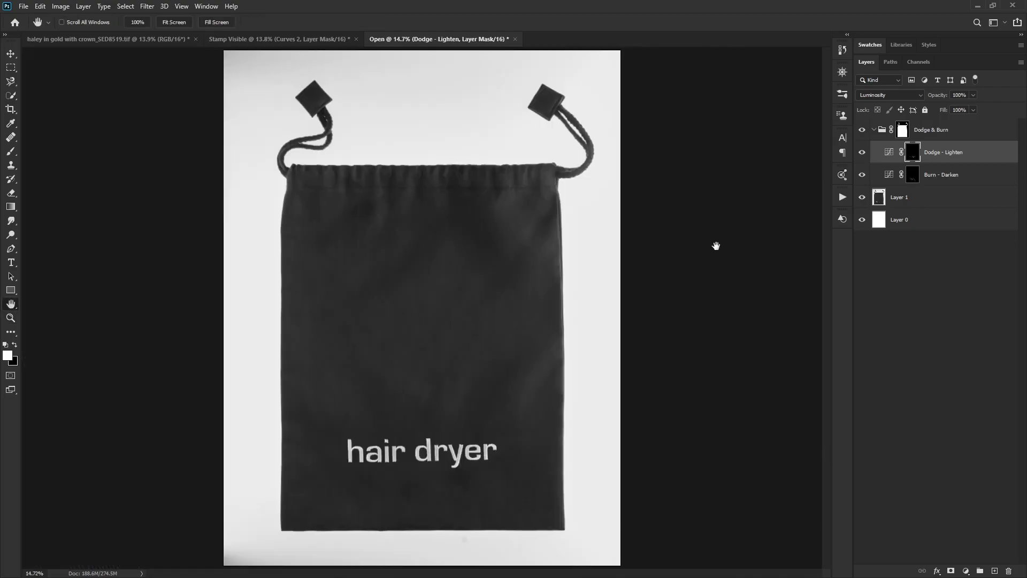
left_click(315, 39)
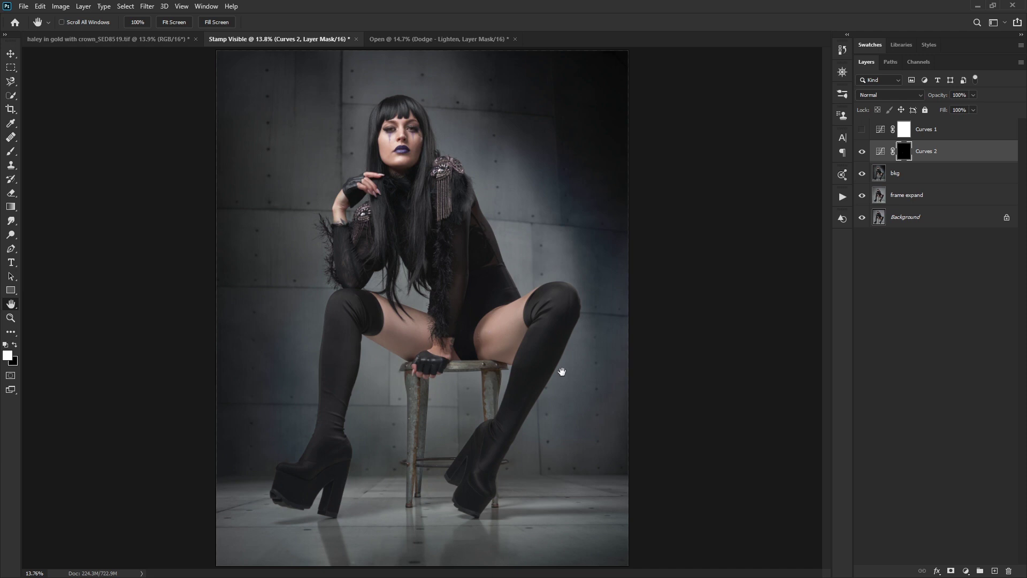
left_click(450, 41)
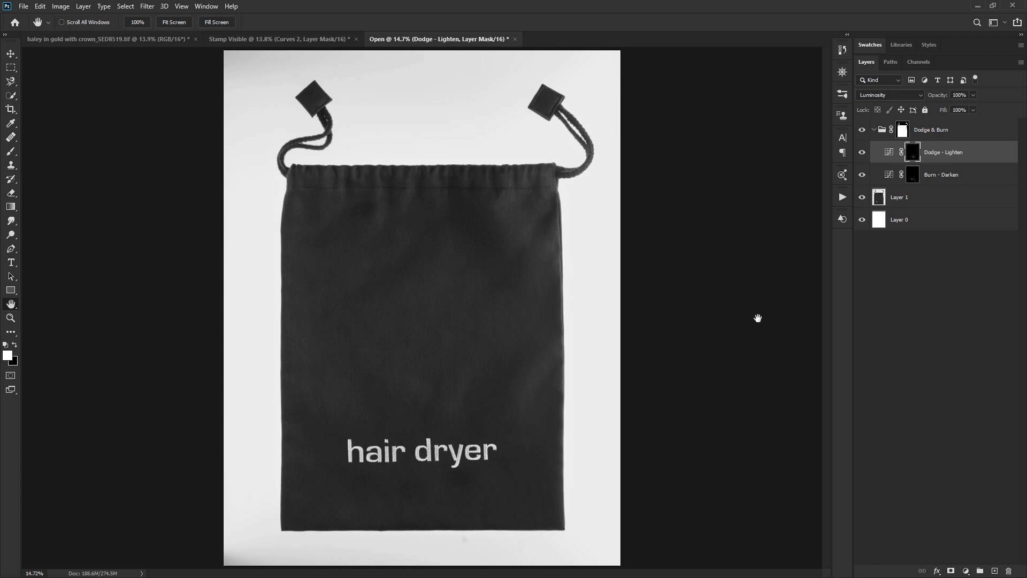
left_click(317, 42)
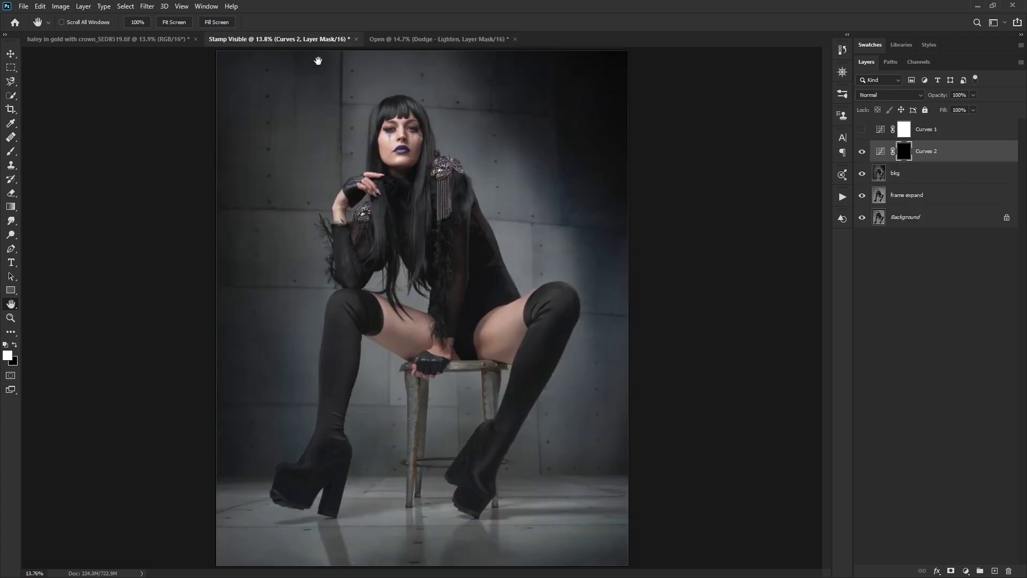